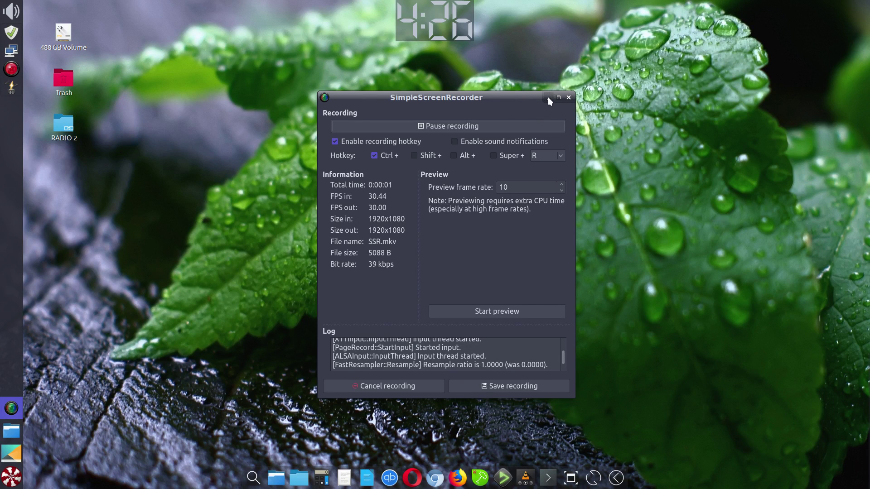
# Minimize the SimpleScreenRecorder window so only the leaf wallpaper desktop is visible
pyautogui.click(548, 98)
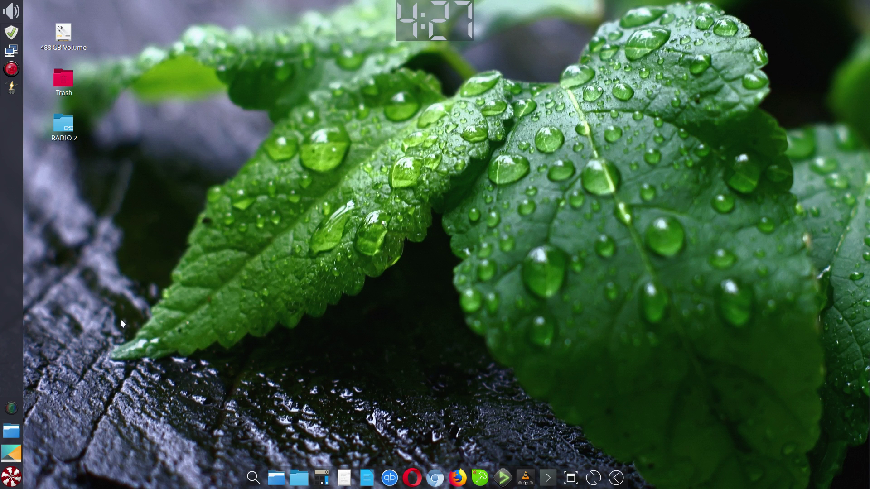
# Launch Synaptic Package Manager from the Peppermint menu, authenticate with the admin password, and reposition its window
pyautogui.click(20, 478)
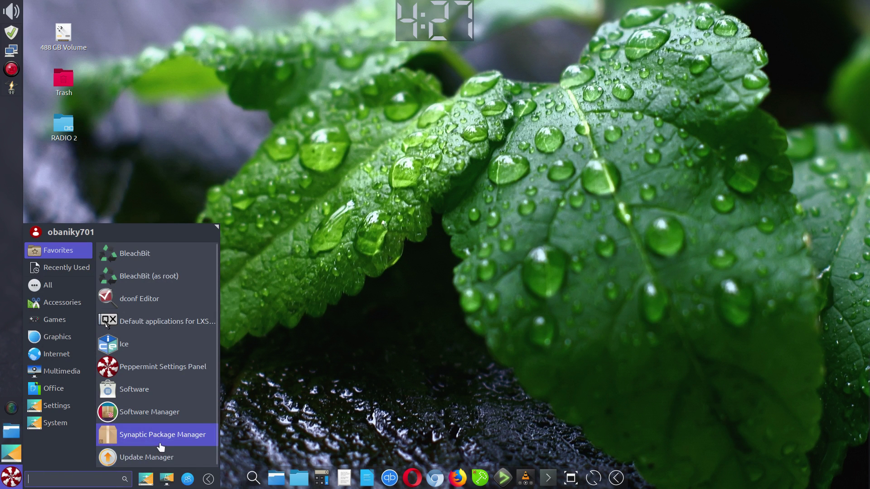
pyautogui.click(164, 440)
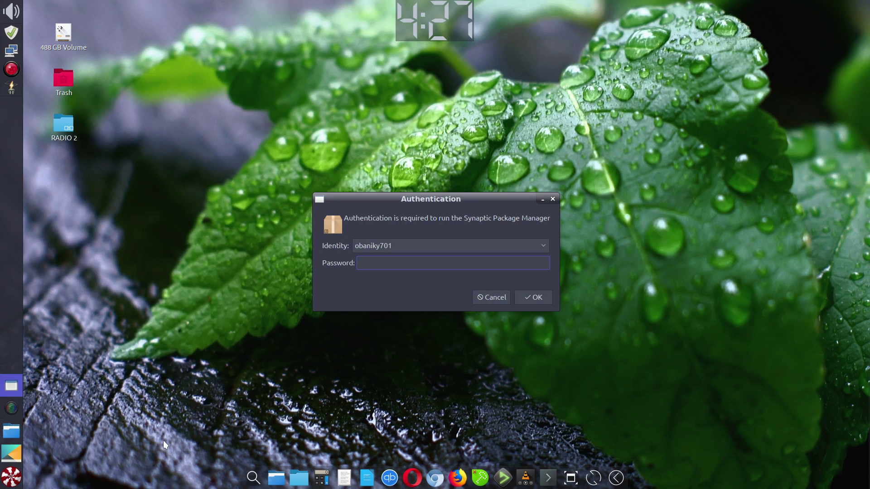
pyautogui.write('•••••••••')
pyautogui.press('Return')
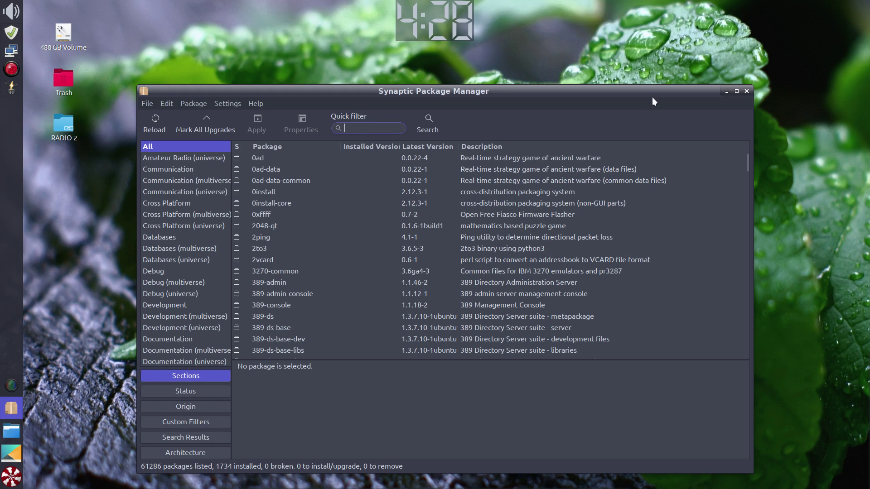
pyautogui.moveTo(650, 95); pyautogui.dragTo(656, 74)
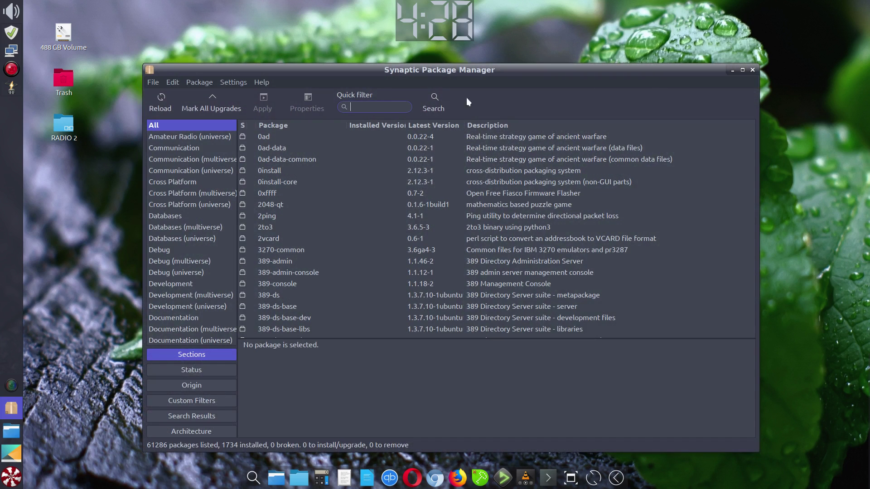
# Filter Synaptic's package list by entering 'breeze' in the Quick filter box
pyautogui.click(381, 109)
pyautogui.write('bre')
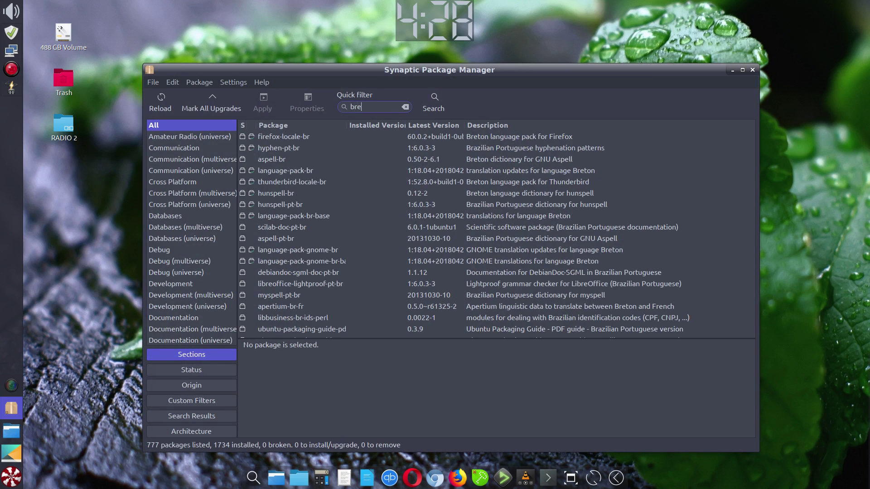
pyautogui.write('eze')
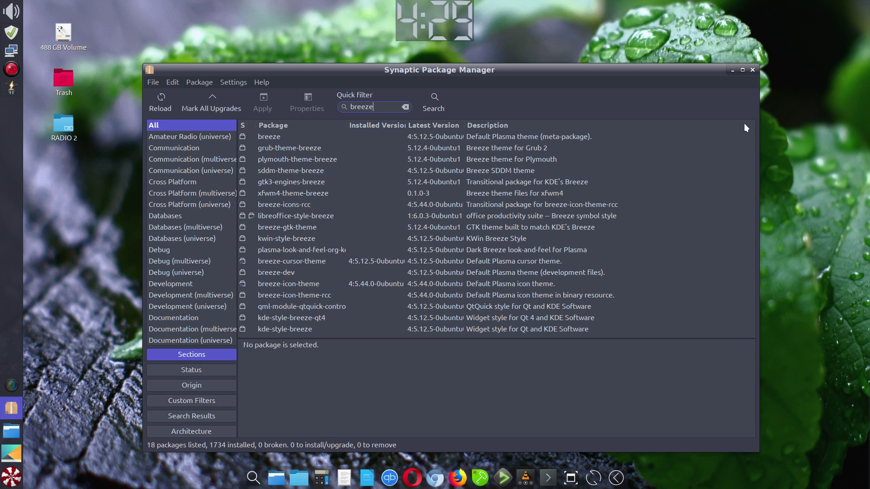
# Close Synaptic and launch the Peppermint Settings Panel from the menu
pyautogui.click(753, 70)
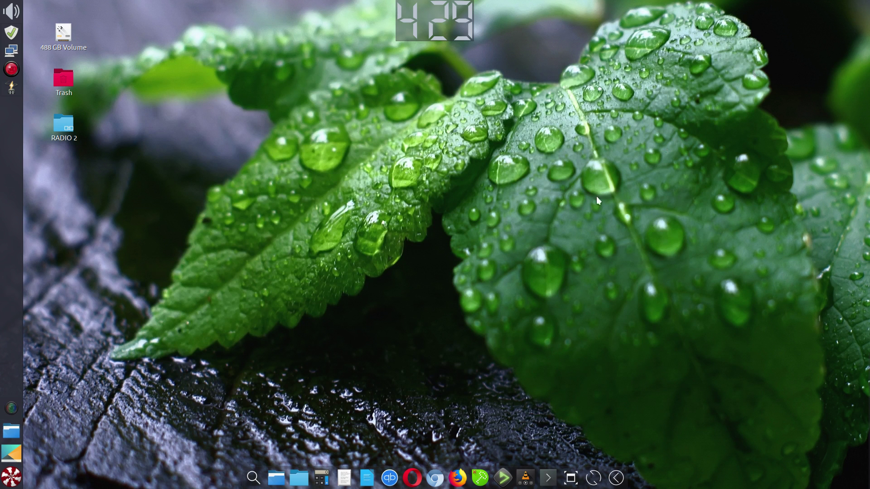
pyautogui.click(9, 482)
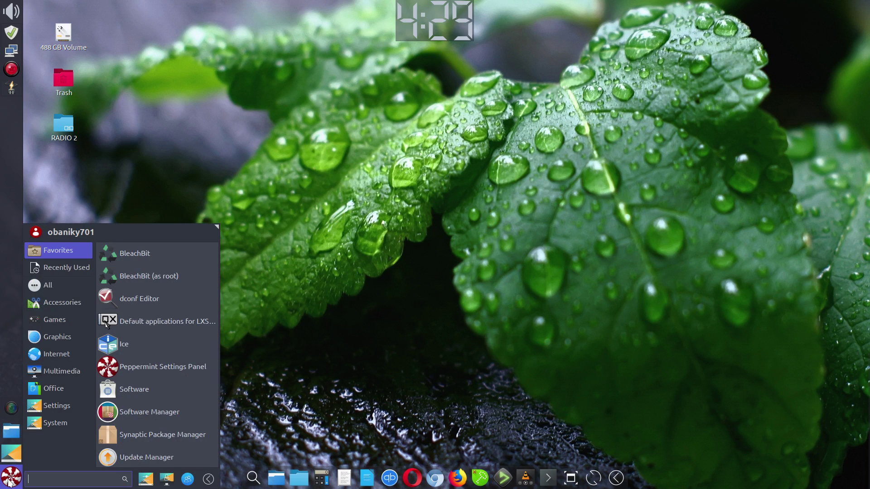
pyautogui.click(145, 480)
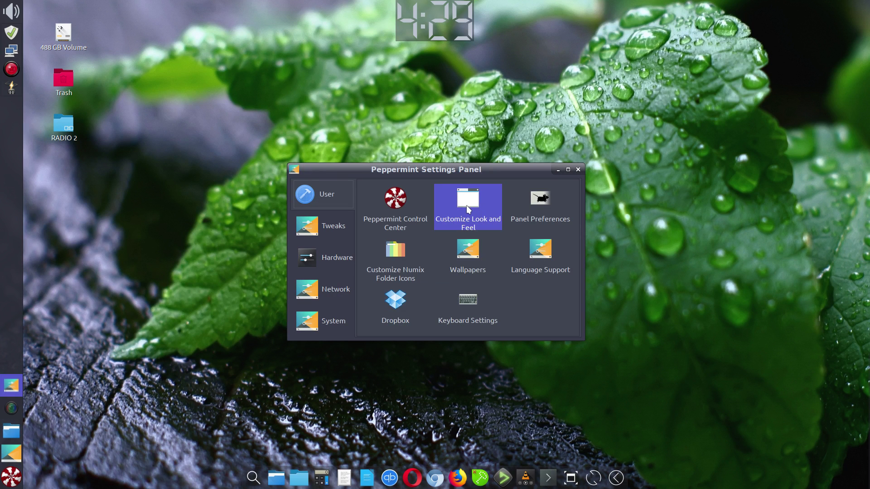
# Open Customize Look and Feel and enlarge its window to show the widget styles
pyautogui.click(466, 206)
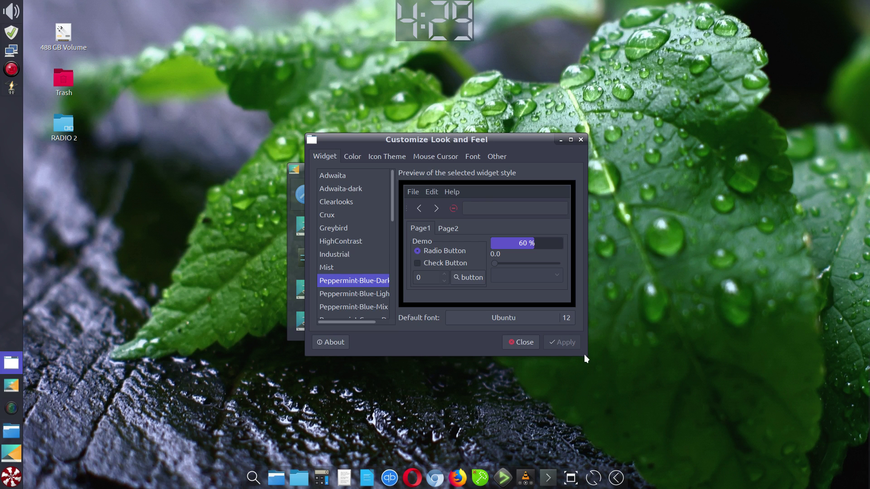
pyautogui.moveTo(583, 354); pyautogui.dragTo(628, 386)
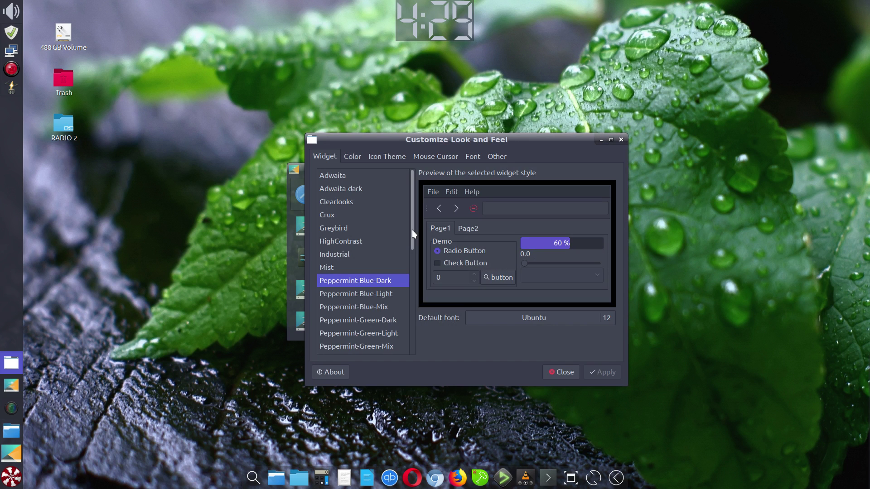
pyautogui.moveTo(412, 229)
pyautogui.mouseDown()
pyautogui.moveTo(415, 295)
pyautogui.moveTo(417, 227)
pyautogui.moveTo(407, 241)
pyautogui.mouseUp()
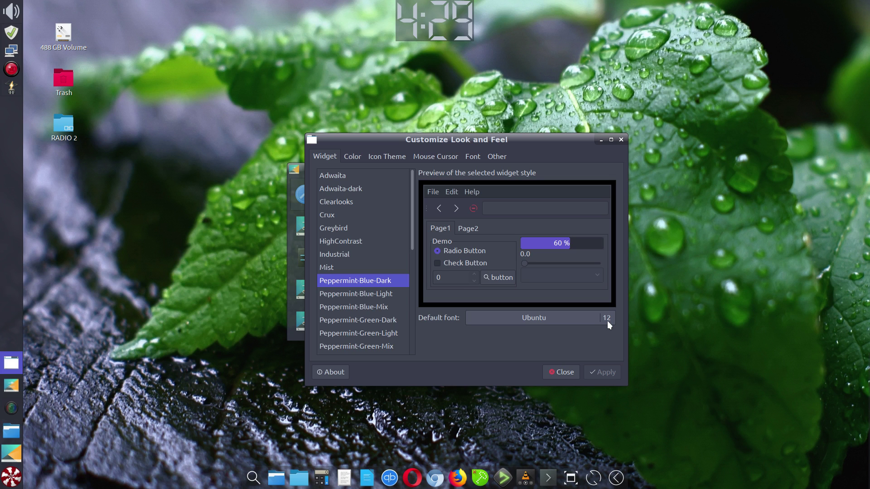
# Move past the Color settings to the Icon Theme list, confirming Breeze Dark is current
pyautogui.click(352, 156)
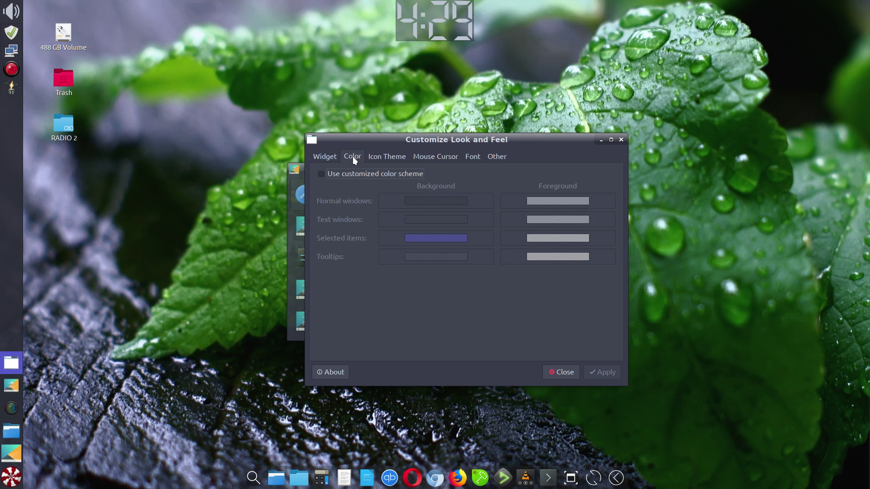
pyautogui.click(390, 156)
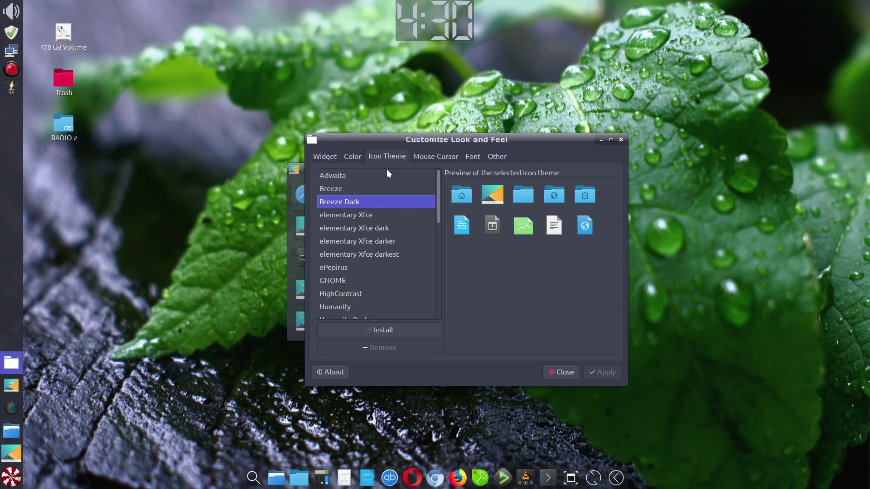
# Show the Mouse Cursor themes, confirming Breeze Snow is selected
pyautogui.click(427, 156)
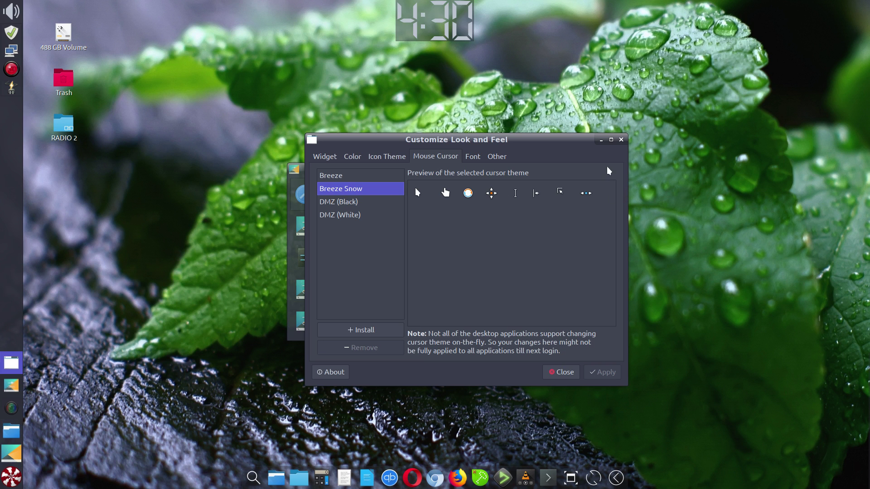
# Close Look and Feel and the Settings Panel, then launch dconf Editor from the Peppermint menu
pyautogui.click(621, 140)
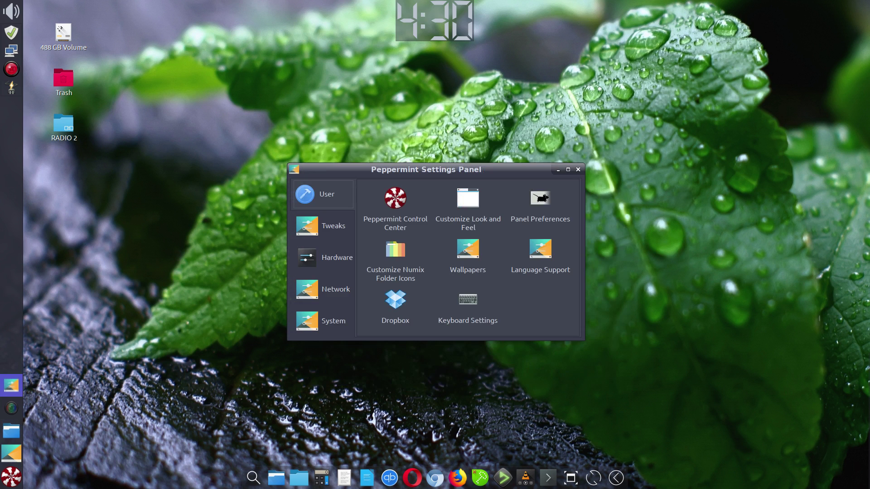
pyautogui.press('Tab')
pyautogui.press('Right')
pyautogui.press('Down')
pyautogui.click(577, 170)
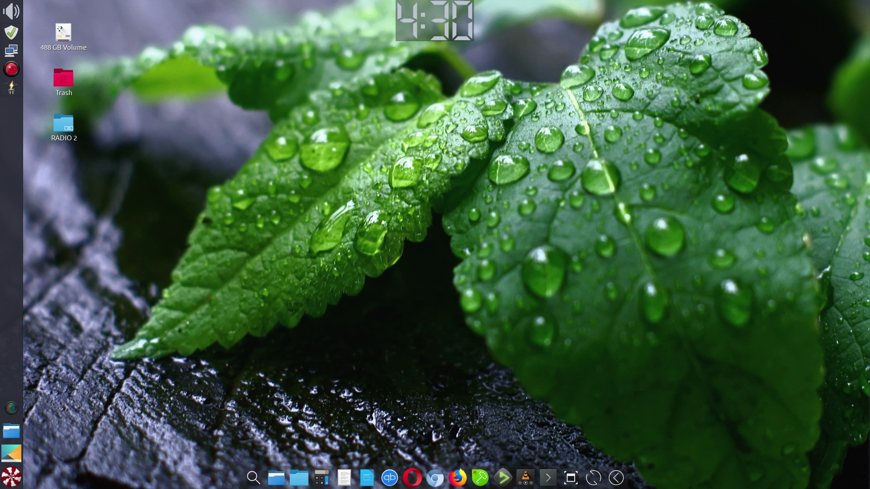
pyautogui.click(11, 478)
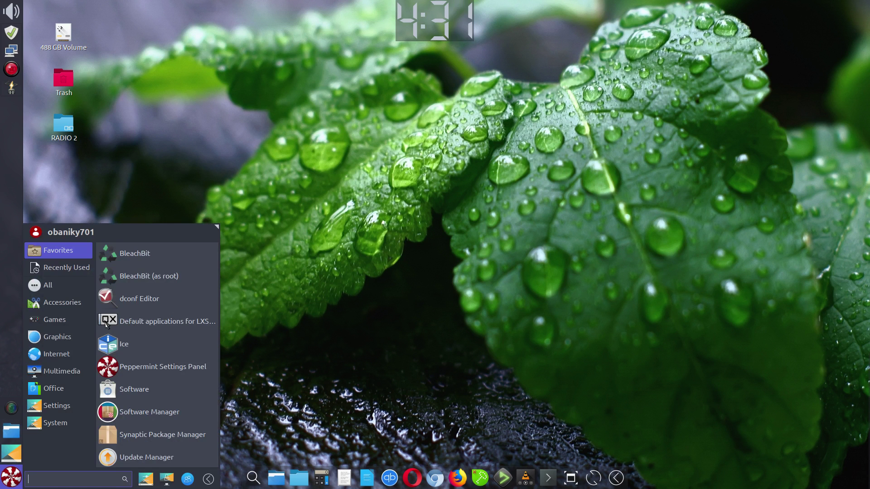
pyautogui.click(177, 303)
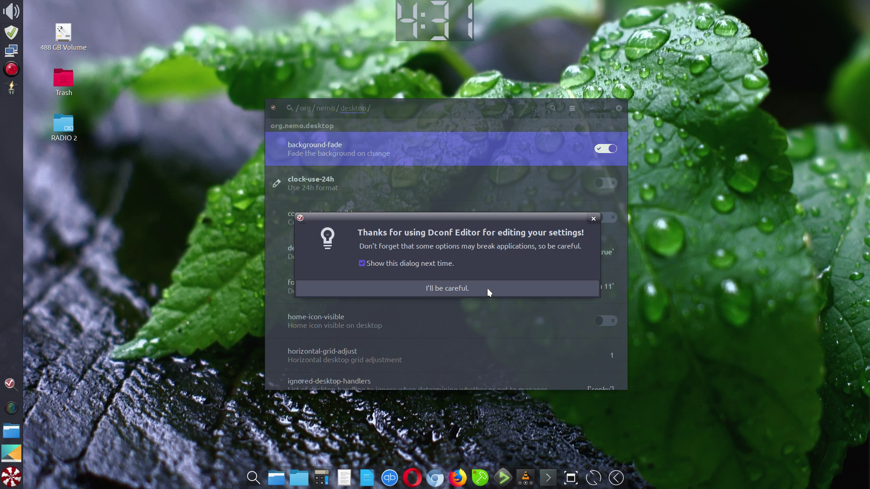
# Dismiss dconf Editor's warning with 'I'll be careful.' and scroll through the /org/nemo/desktop keys
pyautogui.click(488, 288)
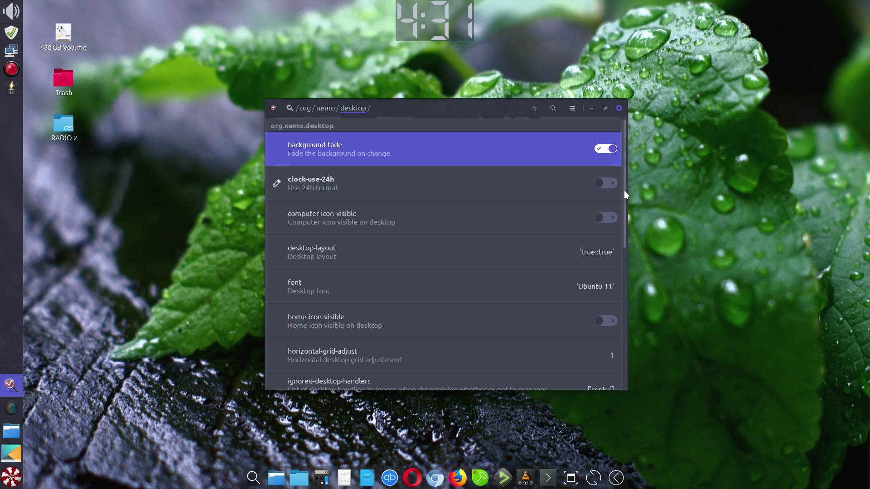
pyautogui.moveTo(624, 191); pyautogui.dragTo(648, 349)
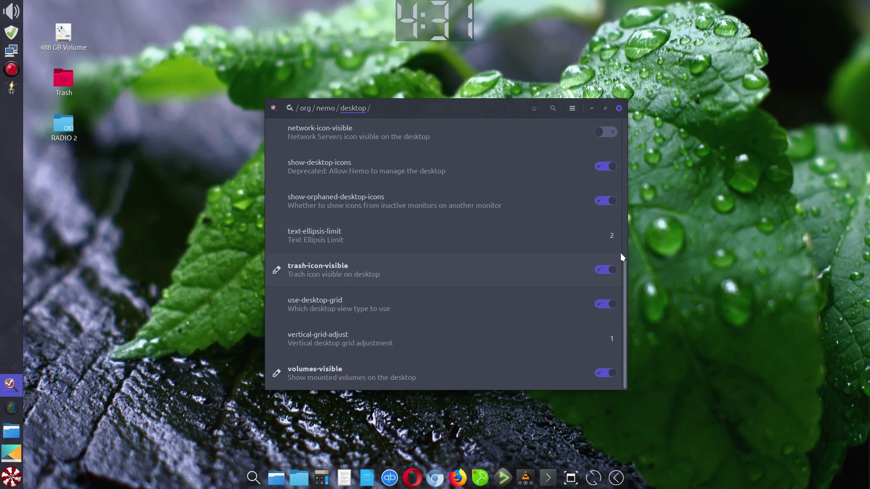
# Close dconf Editor, open Nemo, peek into Downloads, and return to the Home folder
pyautogui.click(619, 109)
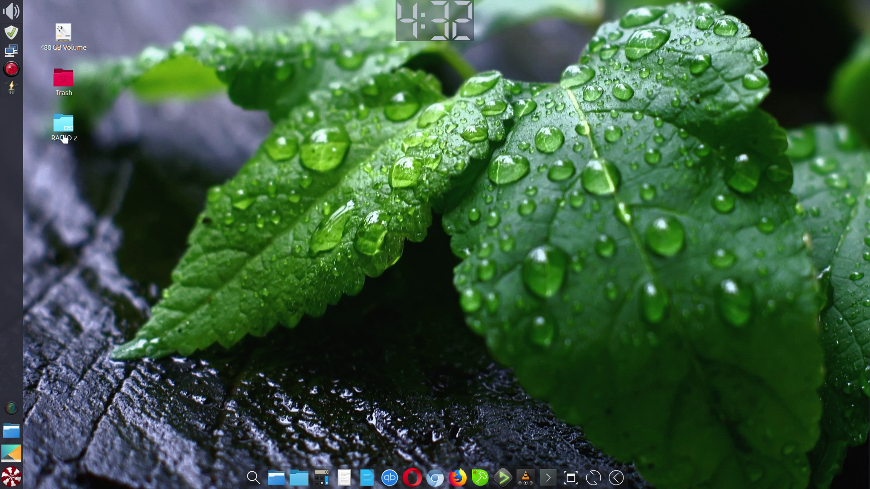
pyautogui.click(275, 478)
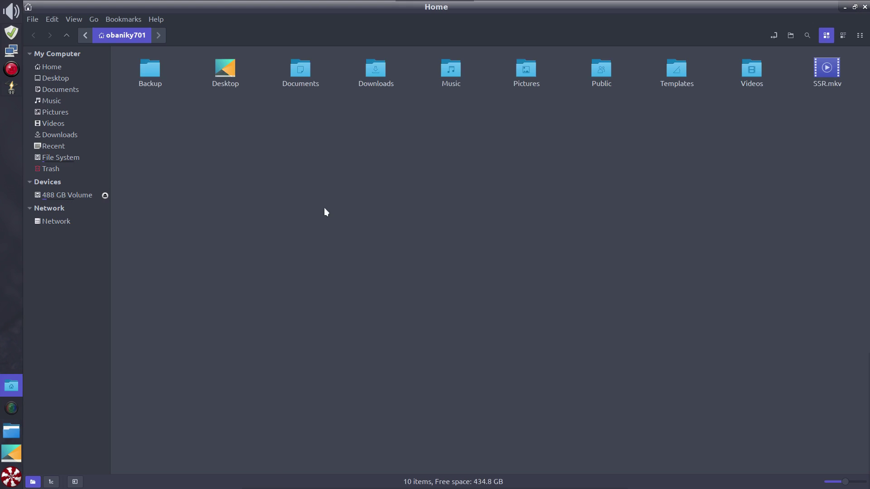
pyautogui.doubleClick(375, 69)
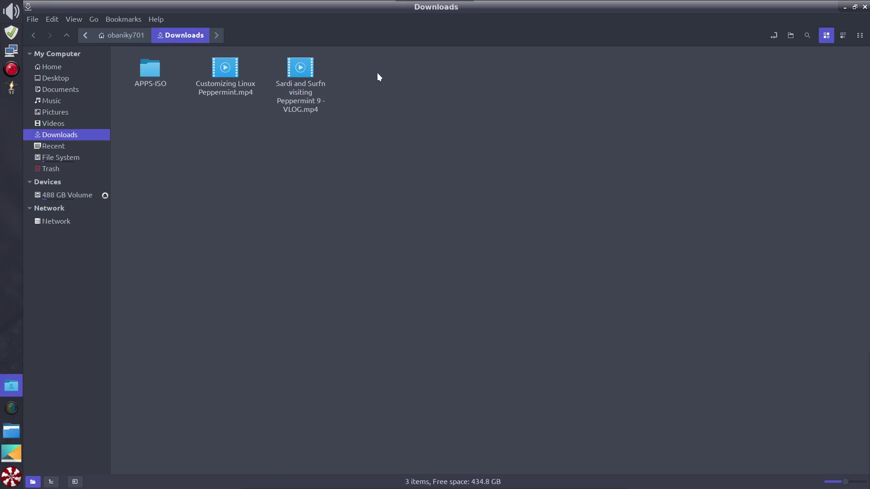
pyautogui.click(69, 37)
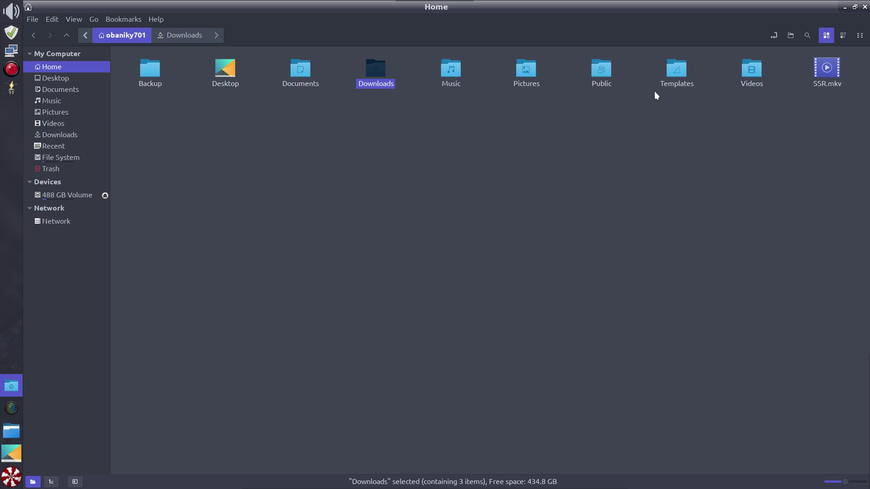
# Open Music, look inside RADIO 2, then go back up to Music and clear the selection
pyautogui.doubleClick(458, 71)
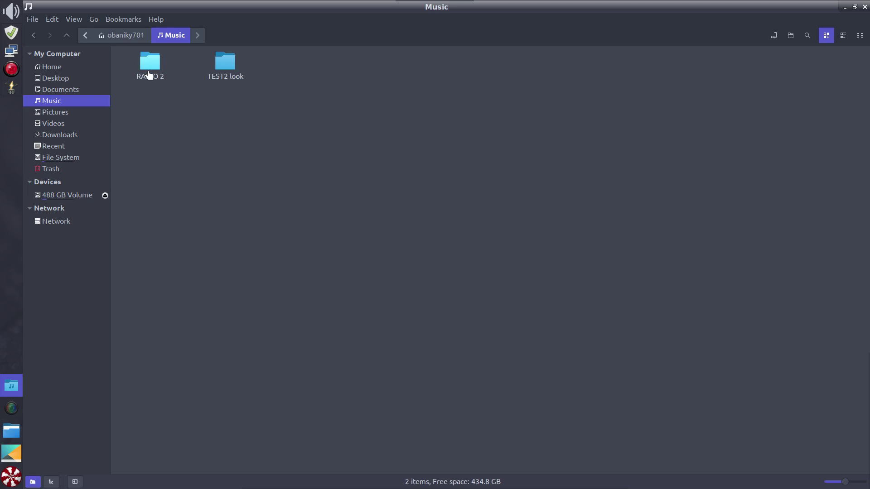
pyautogui.doubleClick(150, 64)
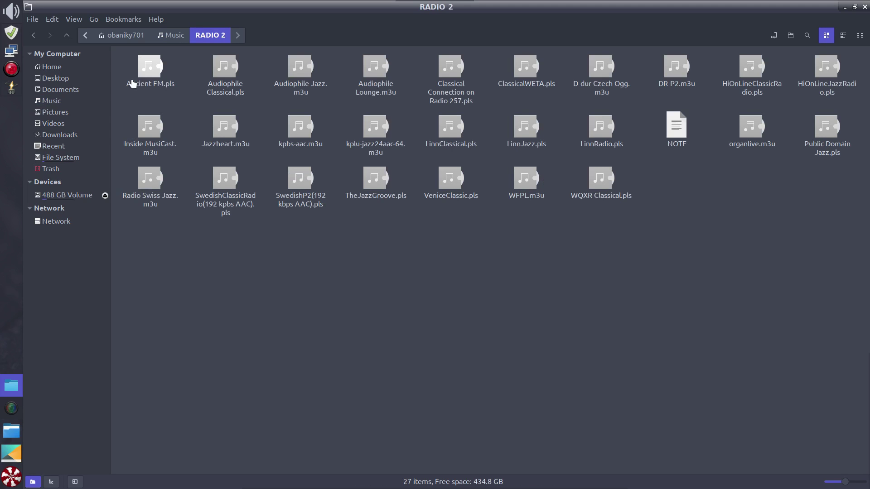
pyautogui.click(66, 35)
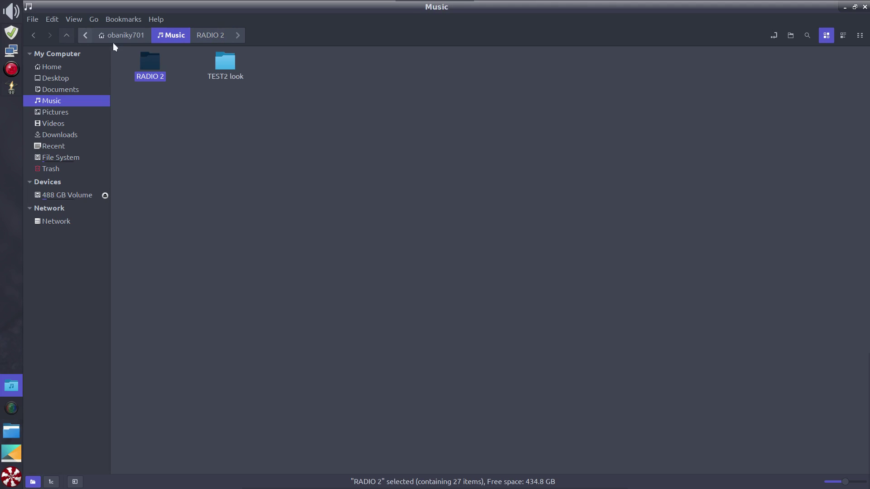
pyautogui.click(158, 92)
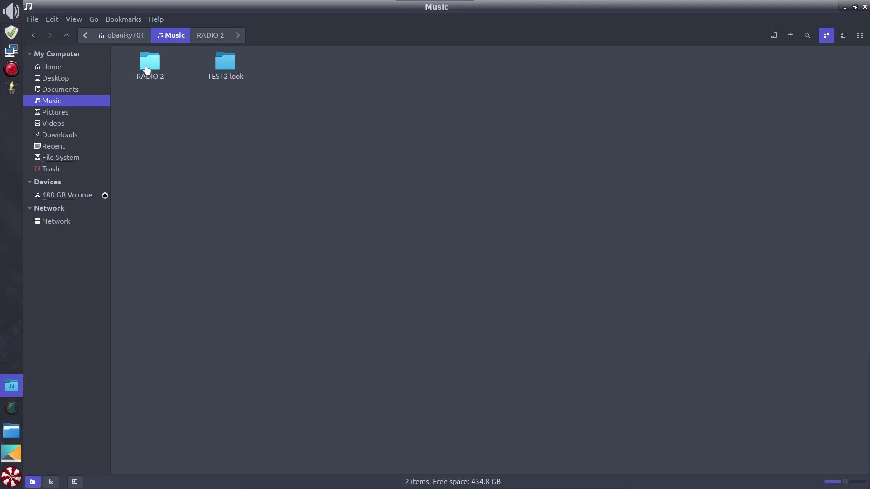
# Create a link to the RADIO 2 folder inside Music and shrink the window
pyautogui.rightClick(147, 67)
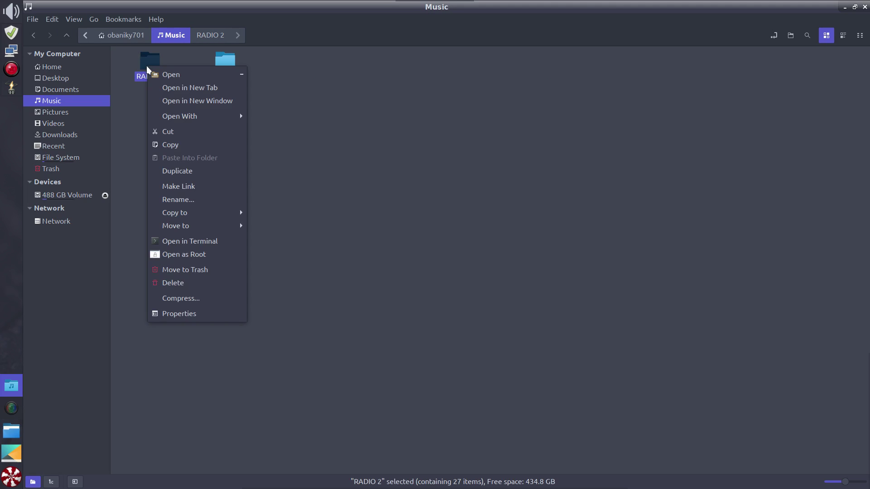
pyautogui.click(212, 186)
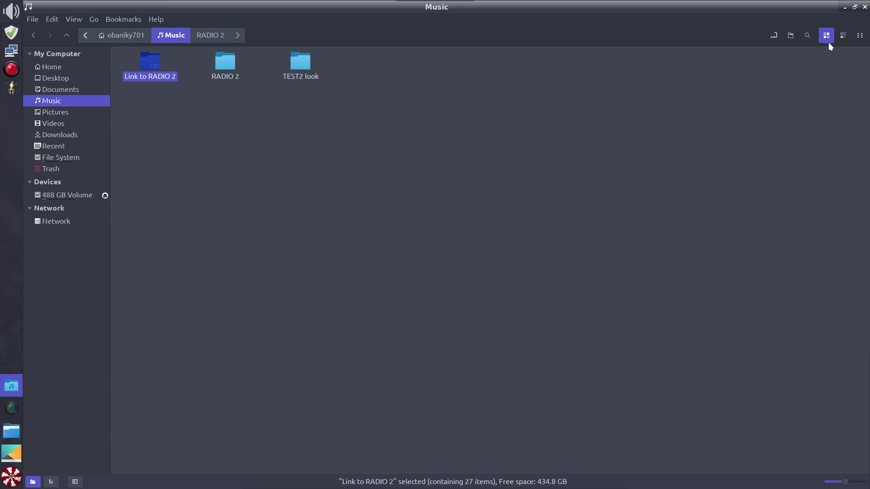
pyautogui.click(855, 7)
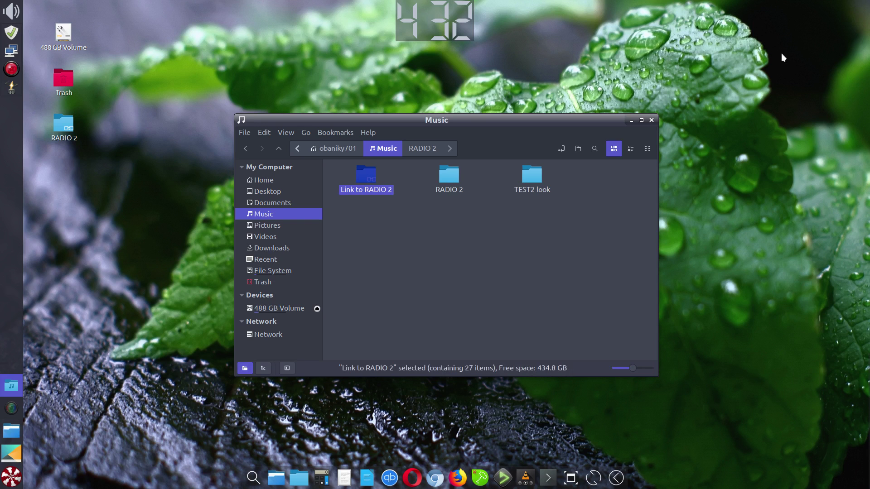
# Delete the 'Link to RADIO 2' item and close the Music window
pyautogui.rightClick(372, 189)
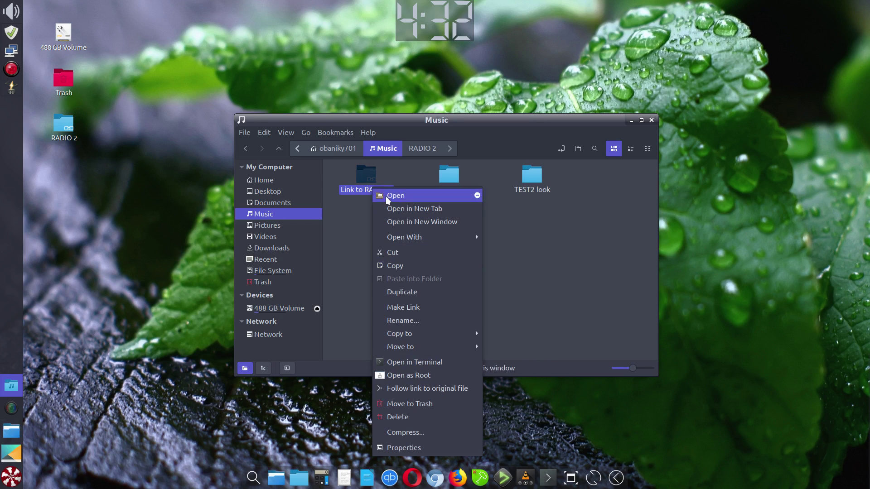
pyautogui.click(558, 258)
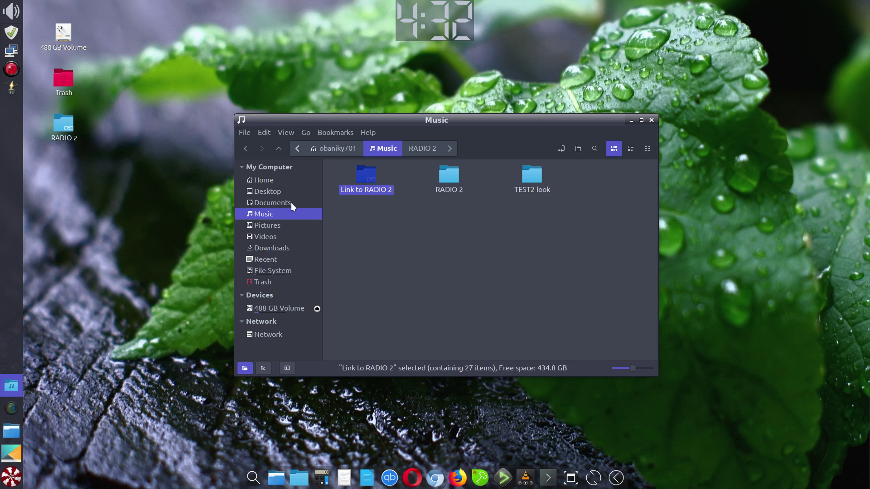
pyautogui.rightClick(372, 191)
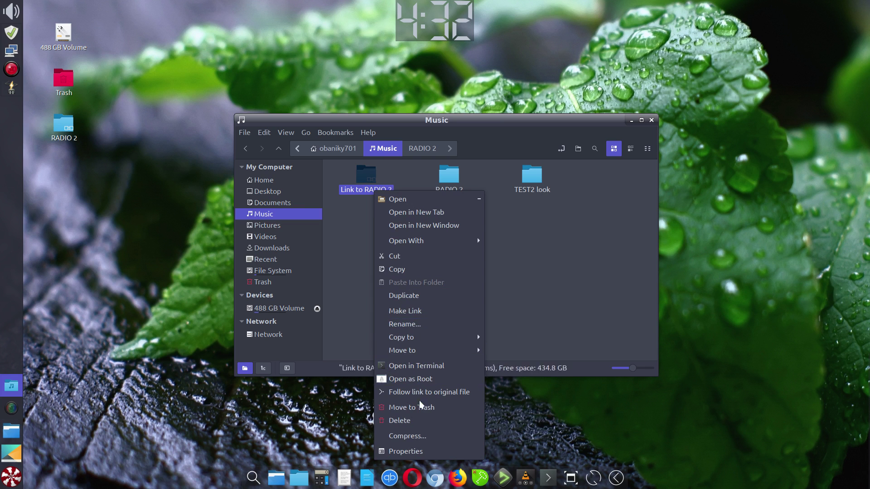
pyautogui.click(425, 421)
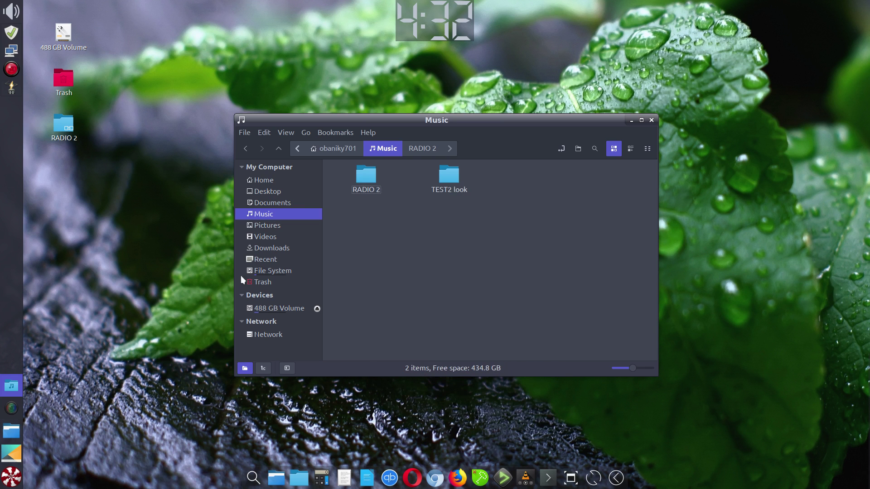
pyautogui.click(651, 120)
# Bring up and dismiss the desktop RADIO 2 folder's context menu, then clear the icon selection
pyautogui.rightClick(67, 132)
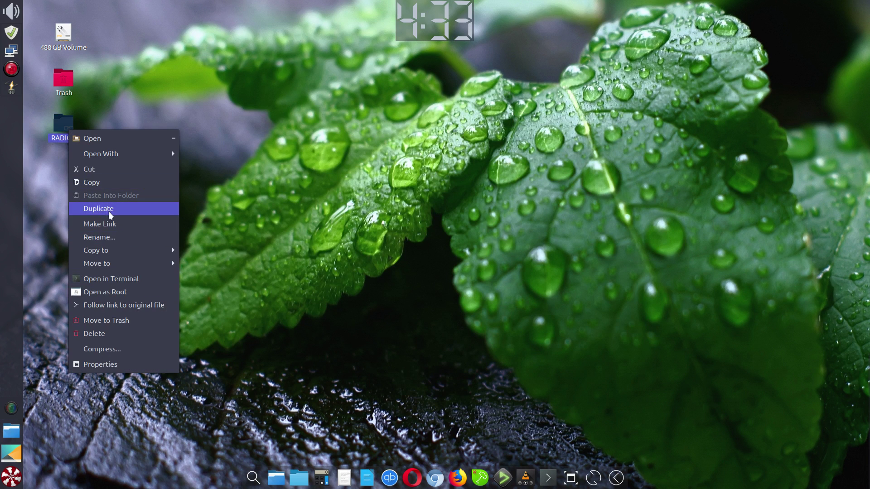
pyautogui.click(224, 171)
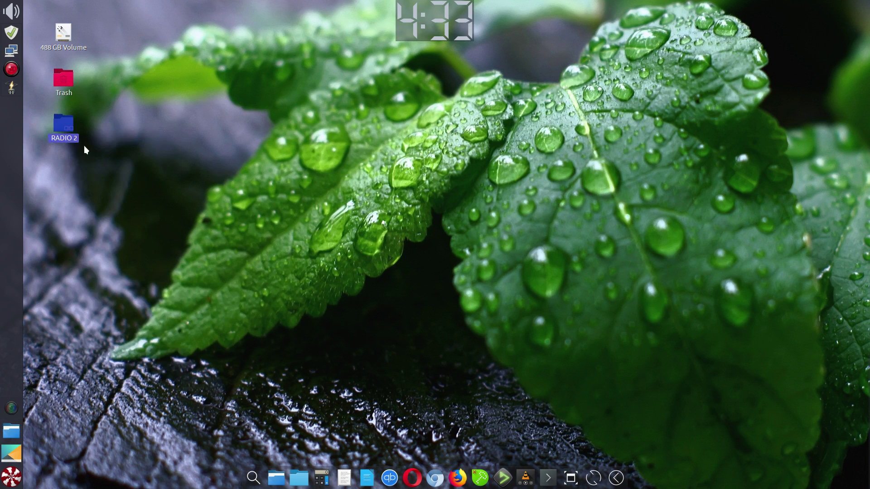
pyautogui.click(309, 238)
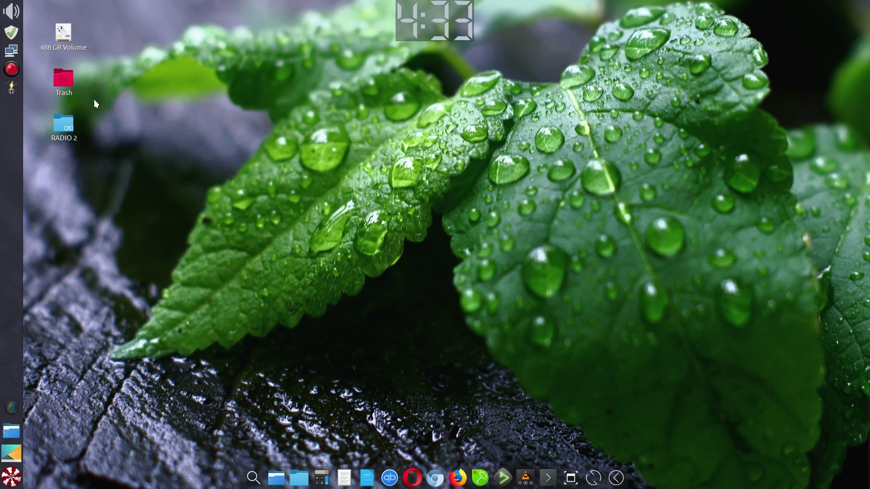
# Empty the Trash using the Trash desktop icon's context menu
pyautogui.rightClick(64, 80)
pyautogui.click(113, 255)
pyautogui.click(325, 479)
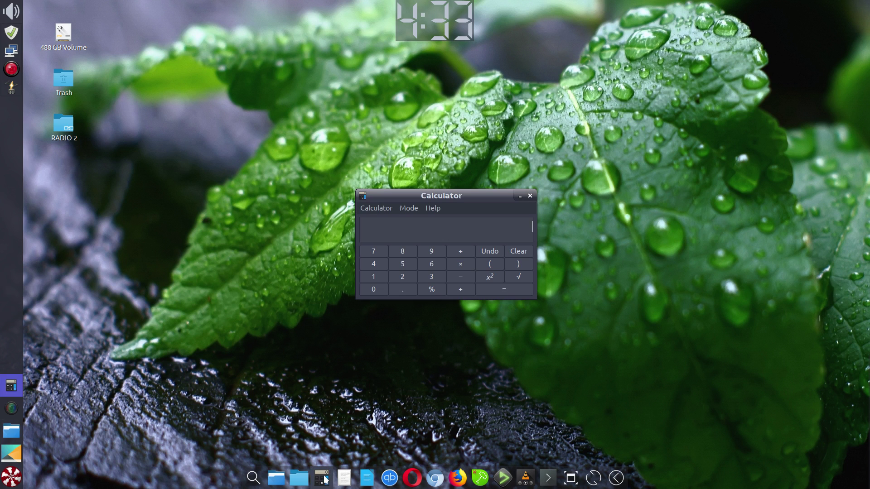
pyautogui.click(527, 196)
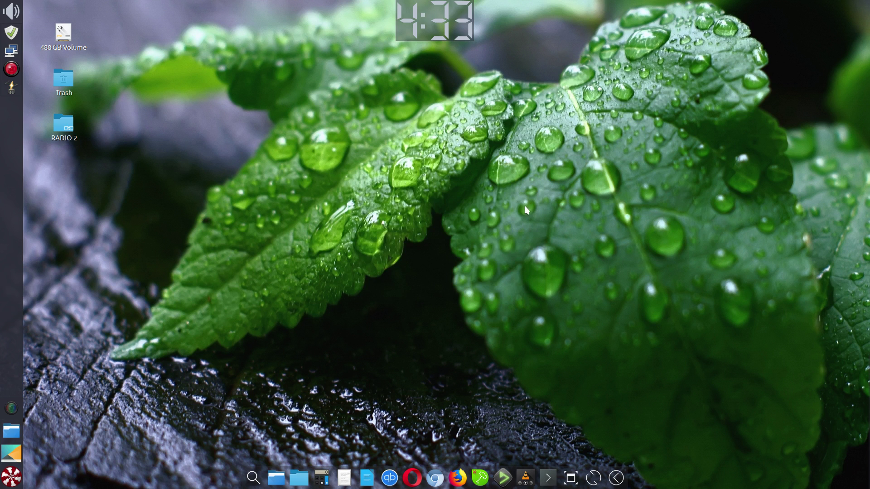
pyautogui.click(345, 478)
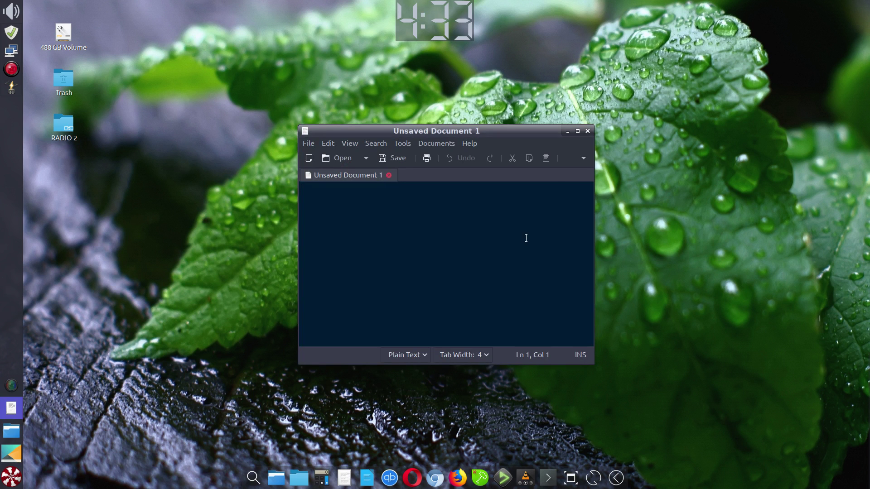
pyautogui.click(468, 143)
pyautogui.click(476, 171)
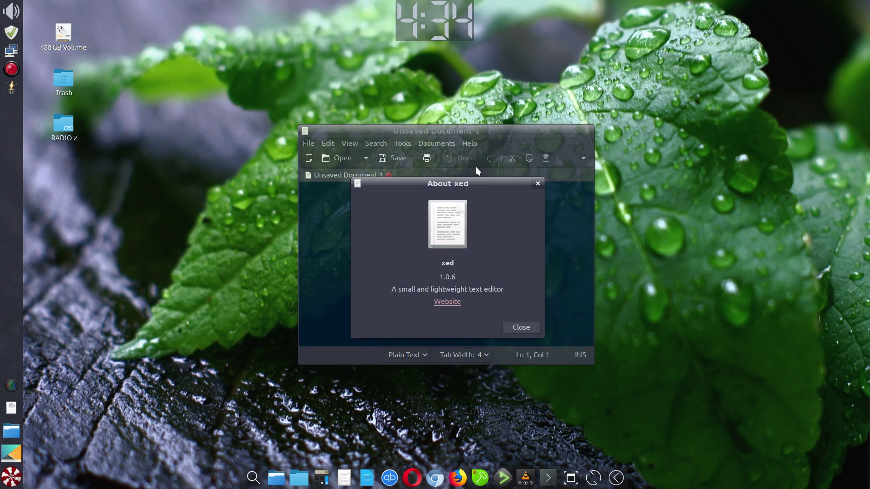
pyautogui.click(538, 183)
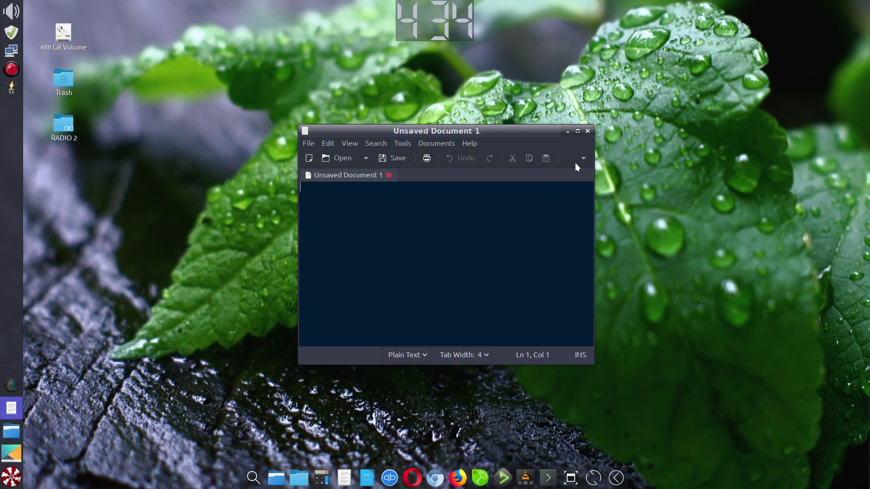
pyautogui.click(577, 132)
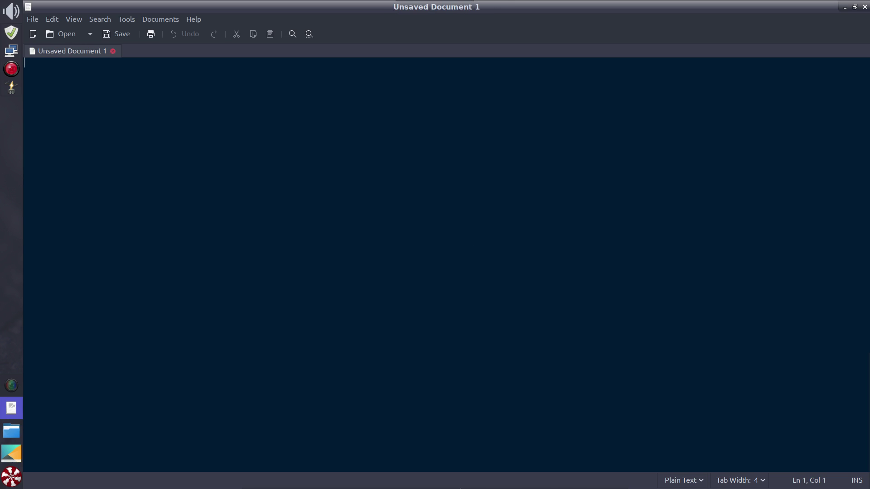
pyautogui.moveTo(459, 483)
pyautogui.click(855, 8)
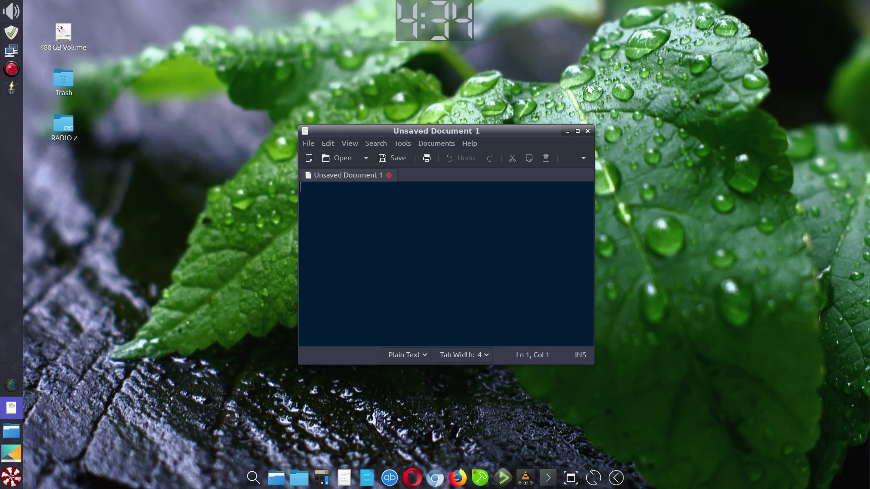
pyautogui.click(587, 131)
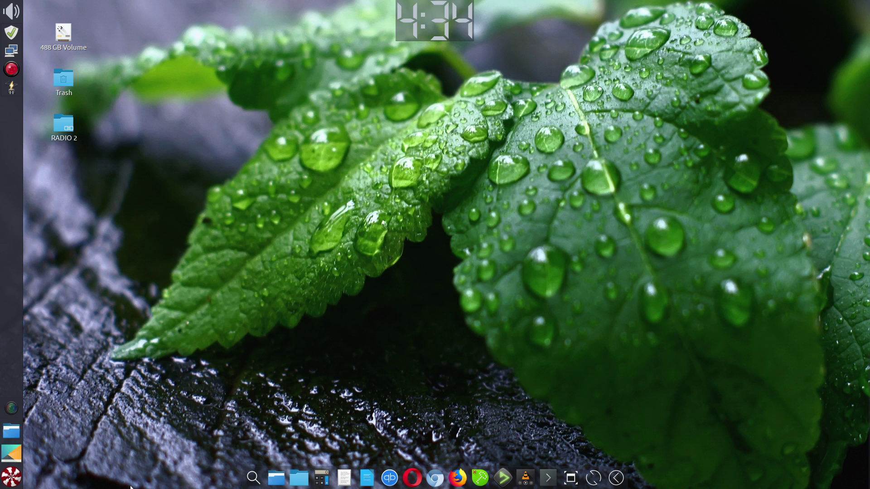
pyautogui.click(11, 477)
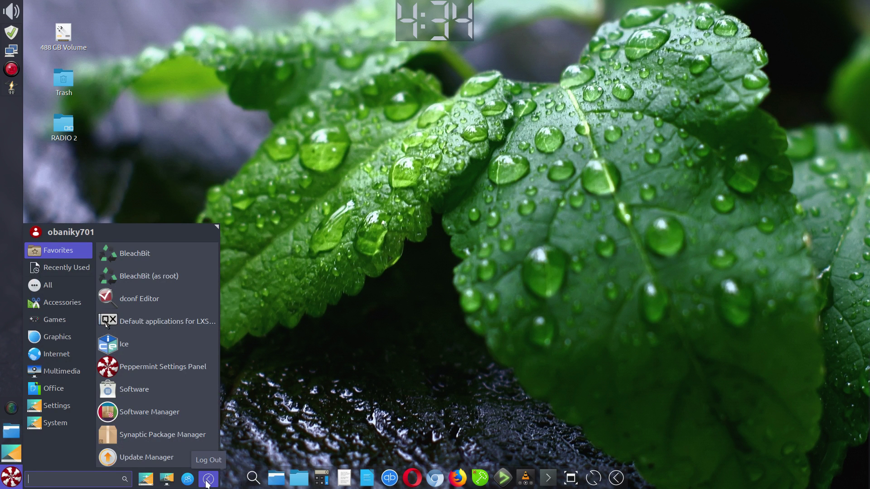
pyautogui.click(208, 479)
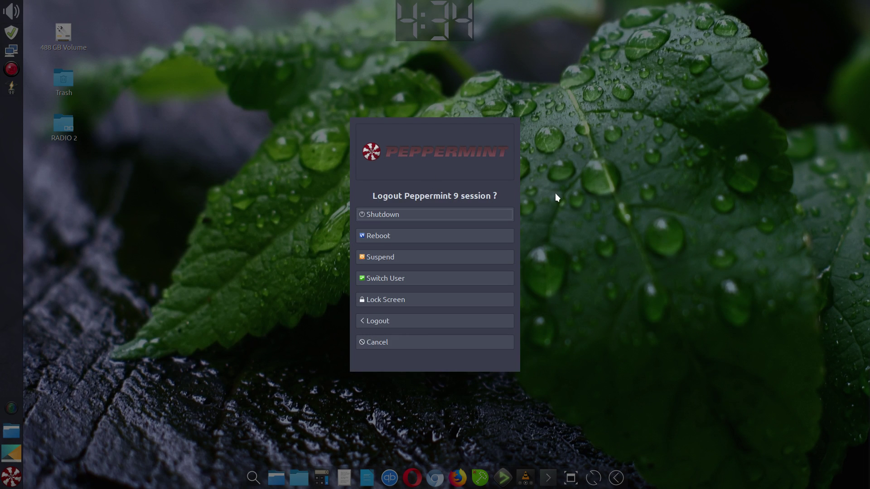
pyautogui.click(472, 342)
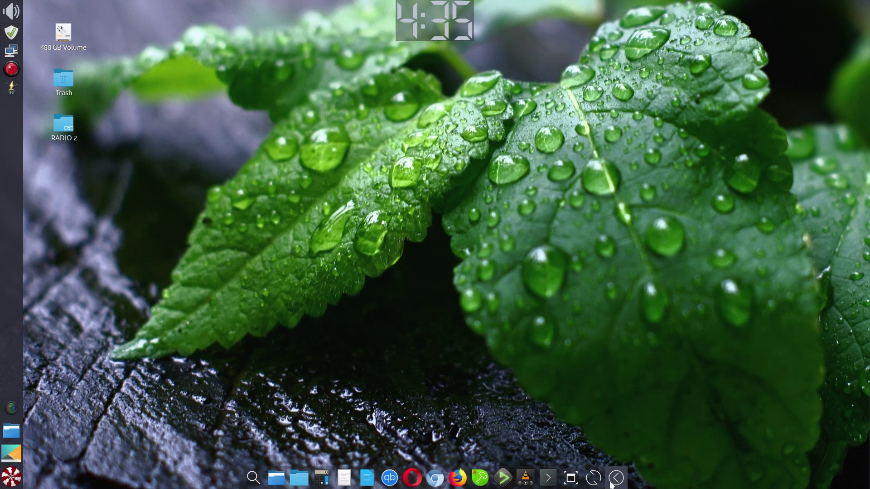
# Add an empty Launcher item to the right-side panel through Add New Items
pyautogui.moveTo(852, 462)
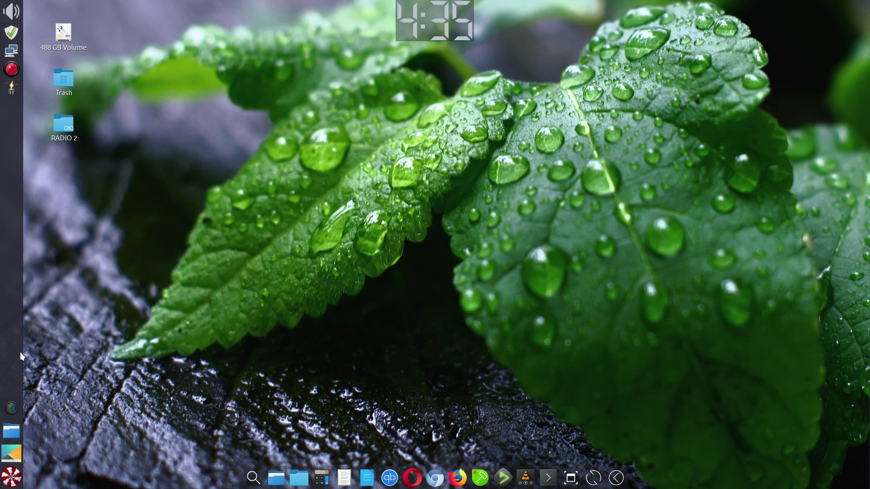
pyautogui.moveTo(866, 367)
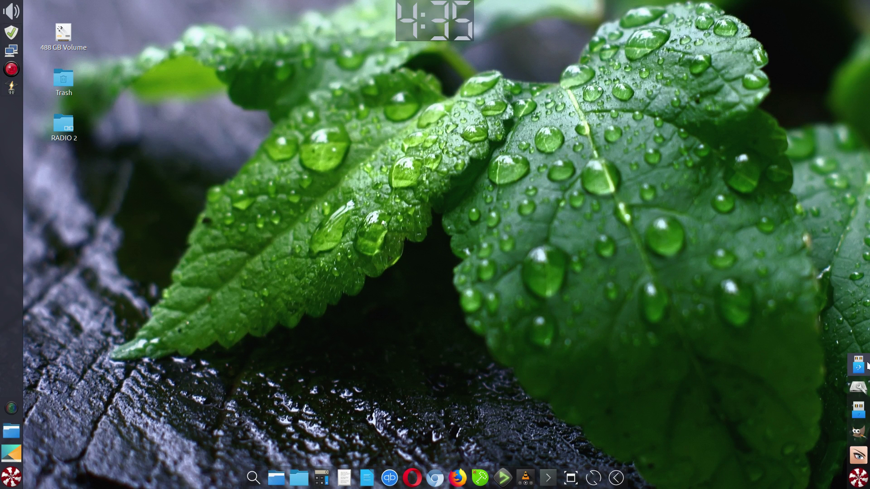
pyautogui.rightClick(867, 363)
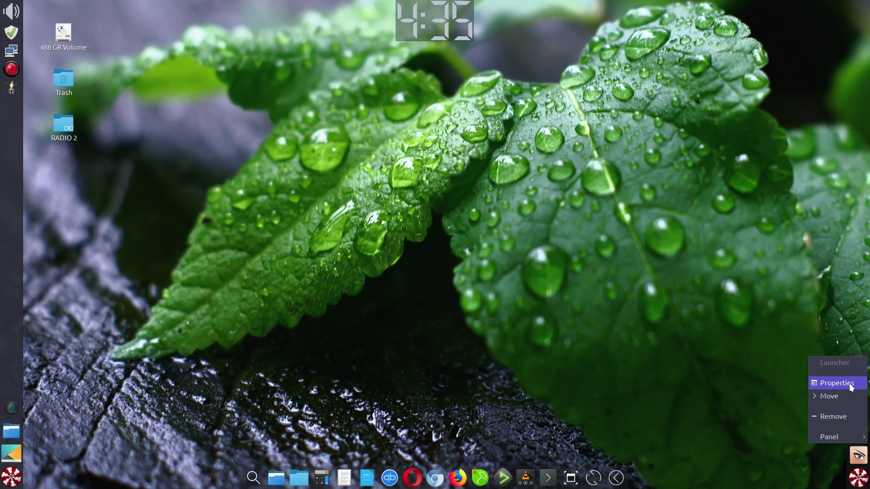
pyautogui.moveTo(843, 436)
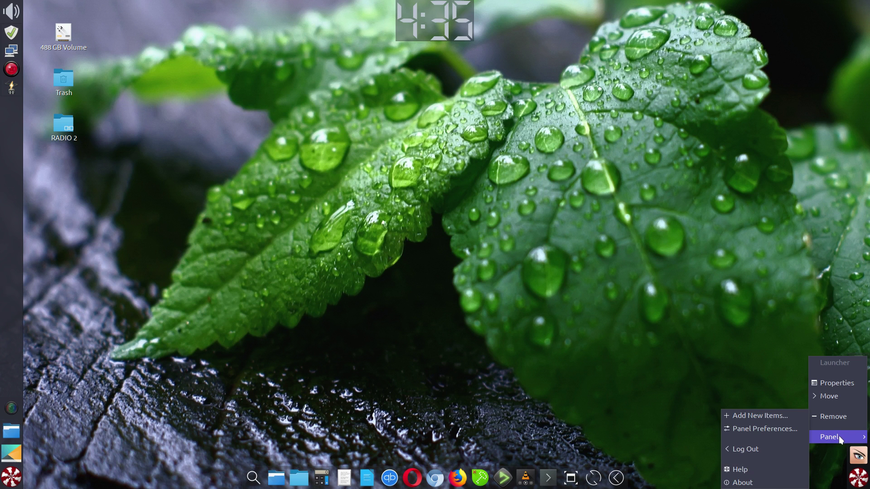
pyautogui.click(760, 415)
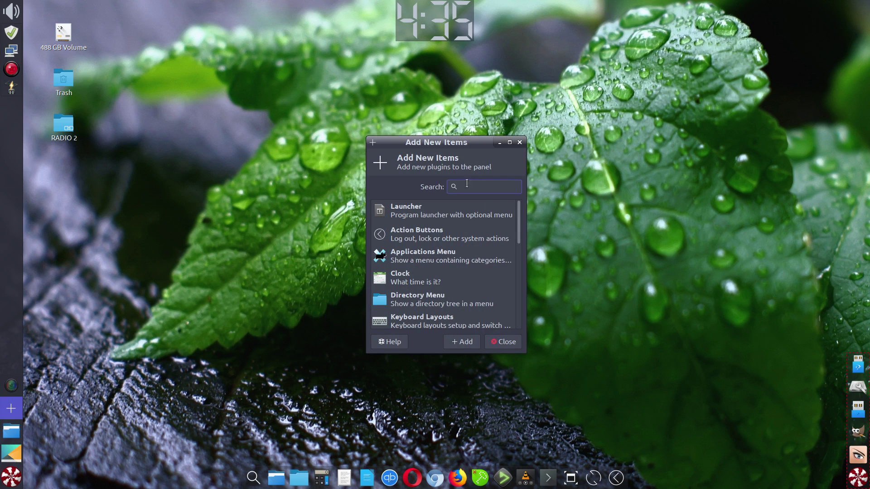
pyautogui.click(401, 214)
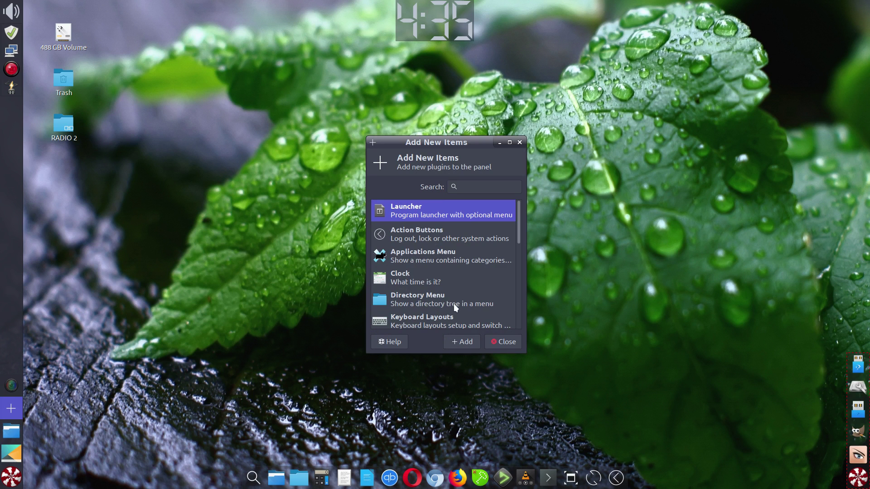
pyautogui.click(464, 343)
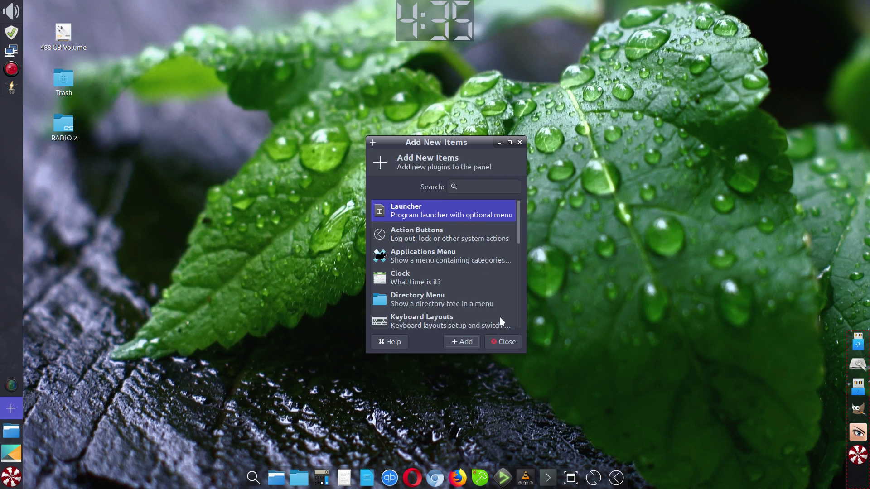
pyautogui.click(507, 342)
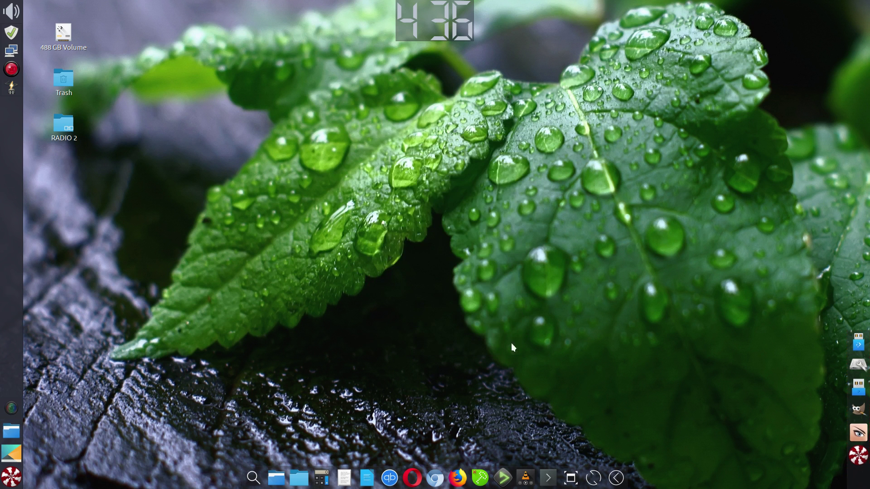
# In the new launcher's properties, create an empty entry, give it a name, and bring up its icon chooser
pyautogui.rightClick(862, 479)
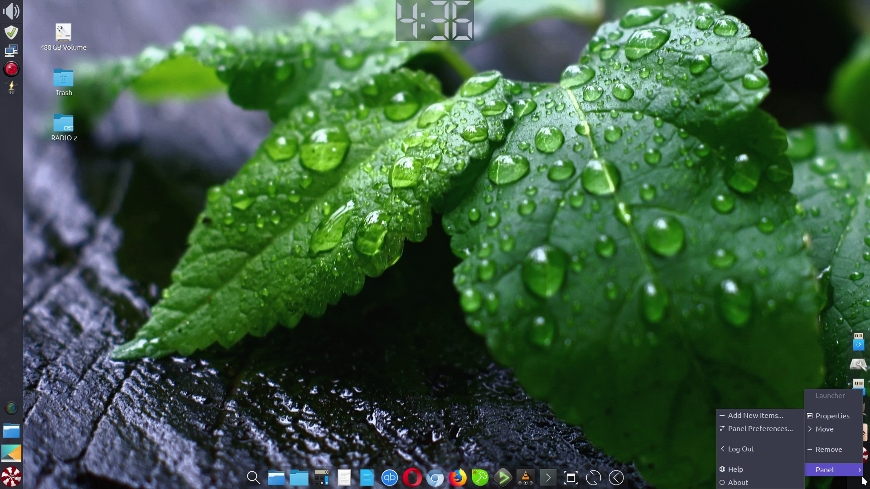
pyautogui.click(825, 413)
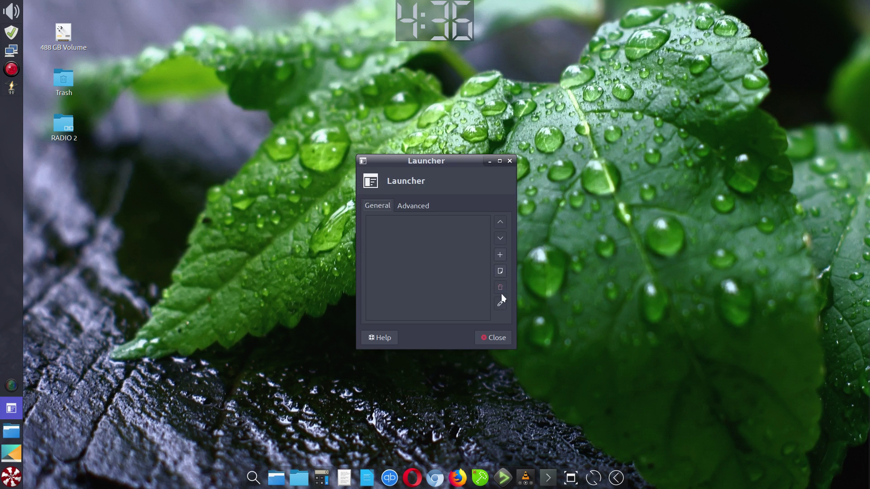
pyautogui.click(501, 270)
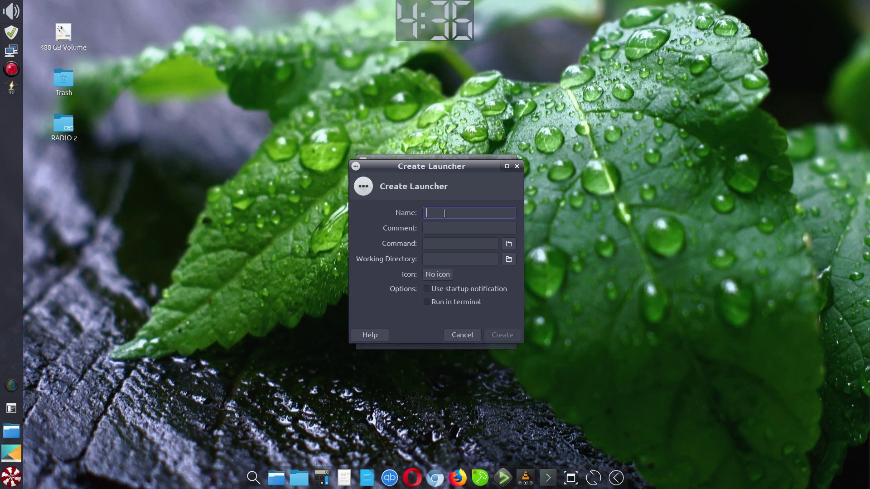
pyautogui.write('joe')
pyautogui.click(435, 274)
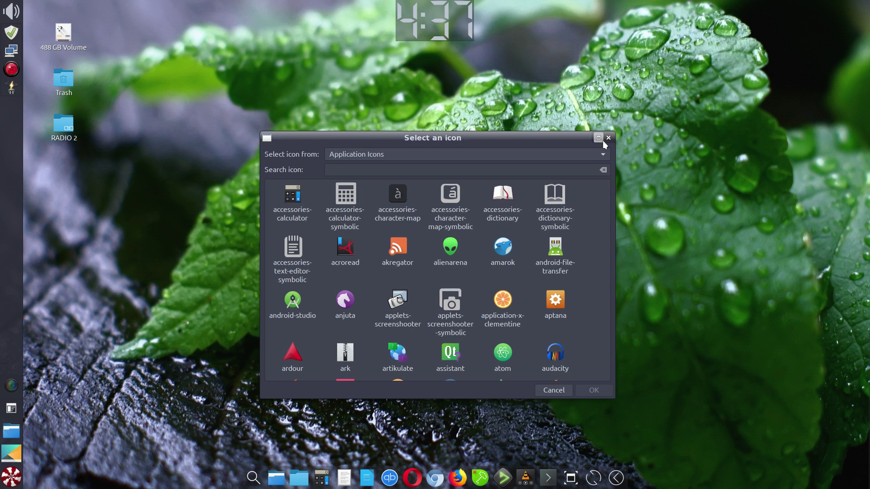
# Maximize the icon chooser and switch its icon source to All Icons
pyautogui.click(598, 138)
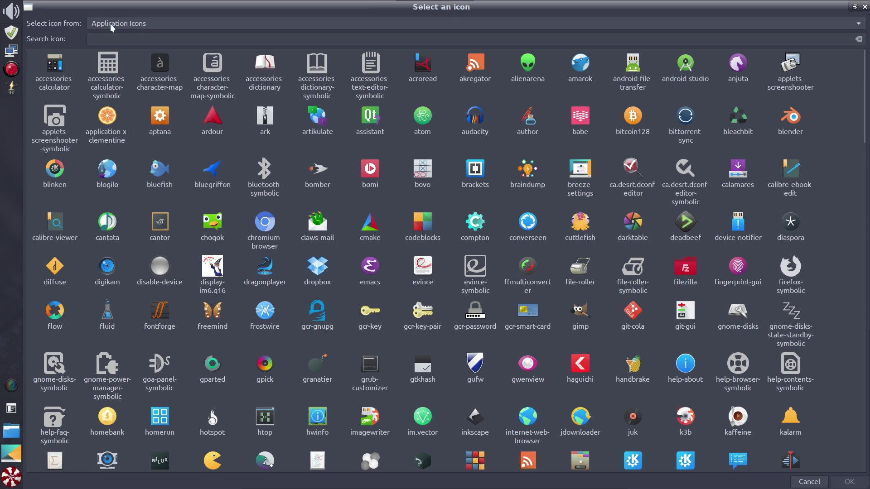
pyautogui.click(860, 27)
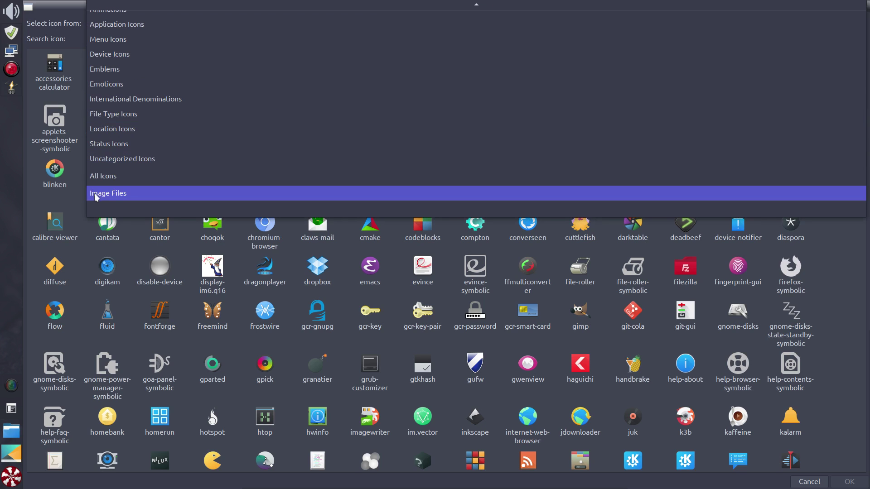
pyautogui.click(117, 177)
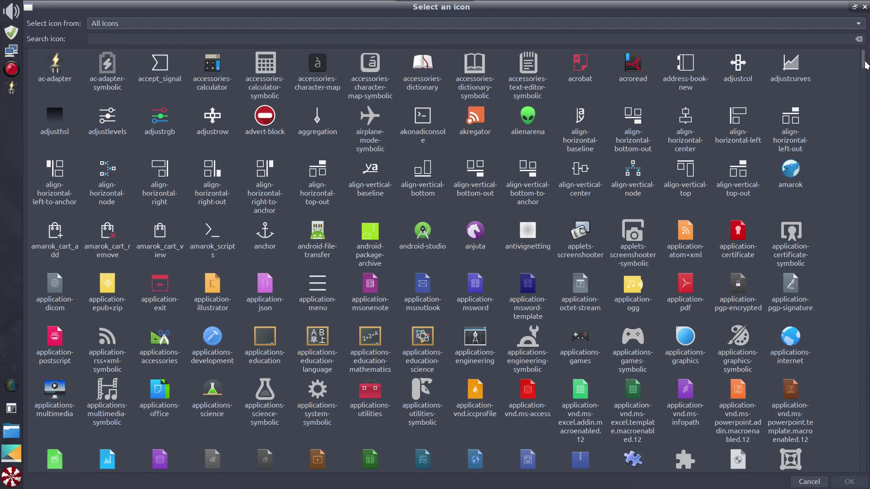
pyautogui.scroll(-15, 866, 238)
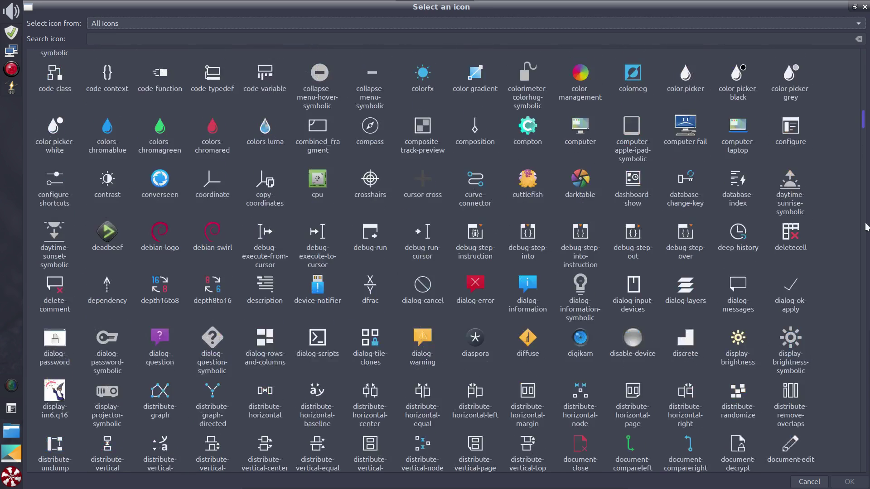
pyautogui.moveTo(866, 238); pyautogui.dragTo(863, 51)
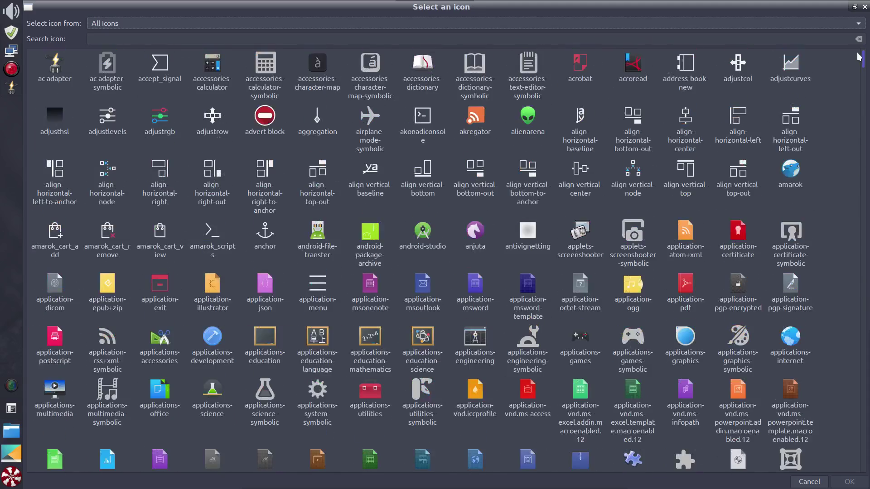
# Try an icon search for 'person', clear it, and select the alienarena icon
pyautogui.click(127, 38)
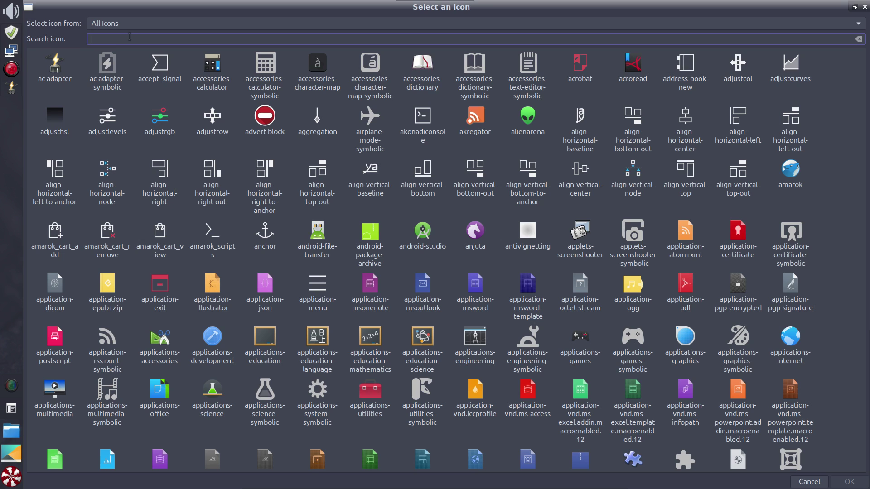
pyautogui.write('per')
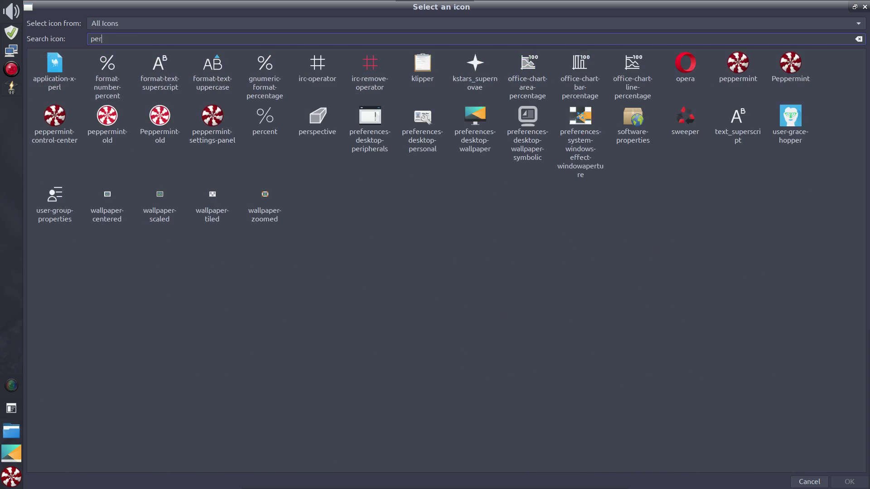
pyautogui.write('son')
pyautogui.press('BackSpace')
pyautogui.press('BackSpace')
pyautogui.press('BackSpace')
pyautogui.press('BackSpace')
pyautogui.press('BackSpace')
pyautogui.press('BackSpace')
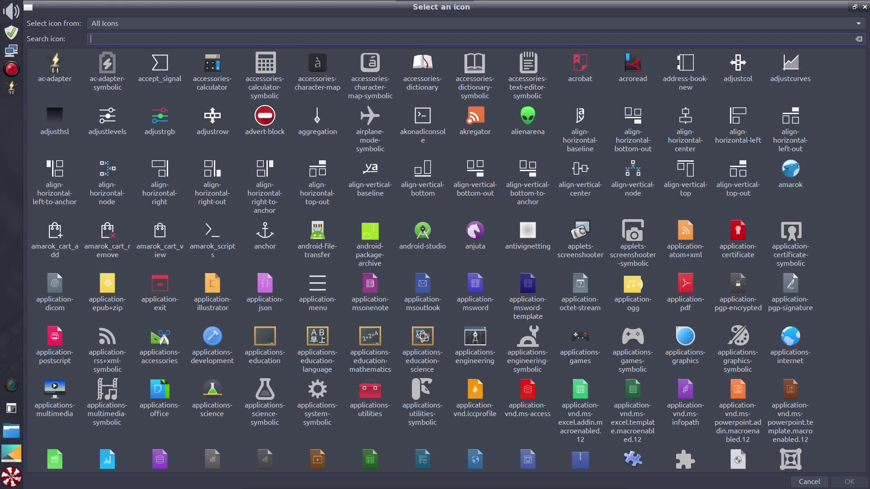
pyautogui.click(527, 120)
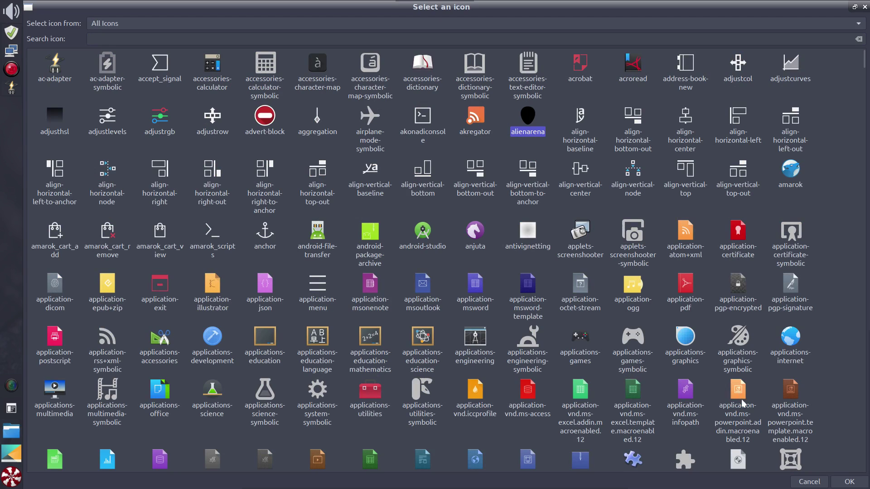
# Confirm the alienarena icon, then cancel the new entry and close the launcher properties
pyautogui.click(844, 482)
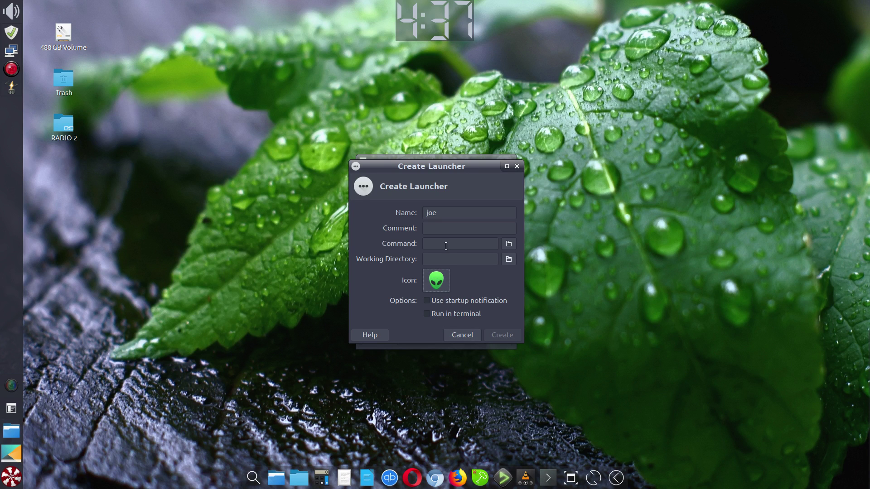
pyautogui.moveTo(865, 482)
pyautogui.click(464, 335)
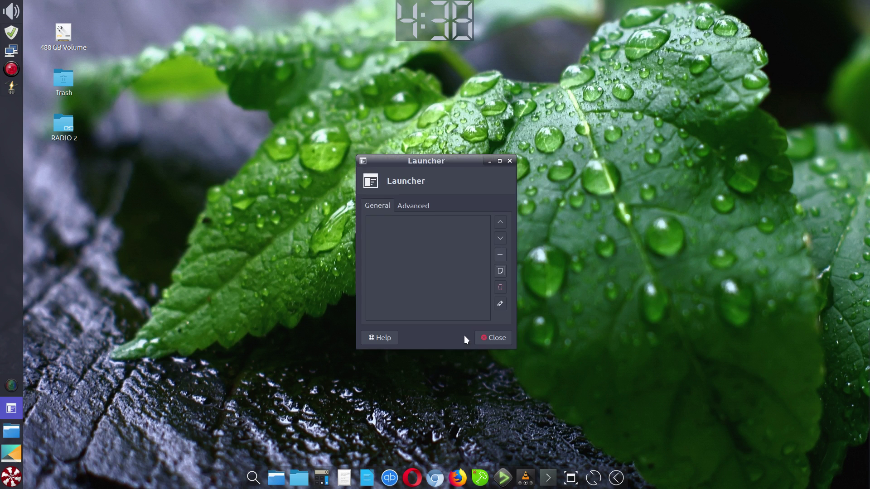
pyautogui.click(500, 338)
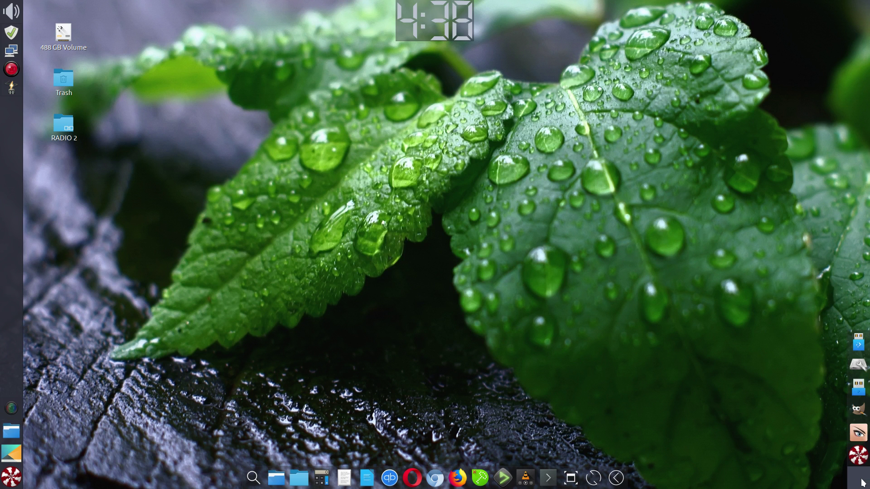
# Remove the empty launcher from the right-side panel
pyautogui.rightClick(863, 483)
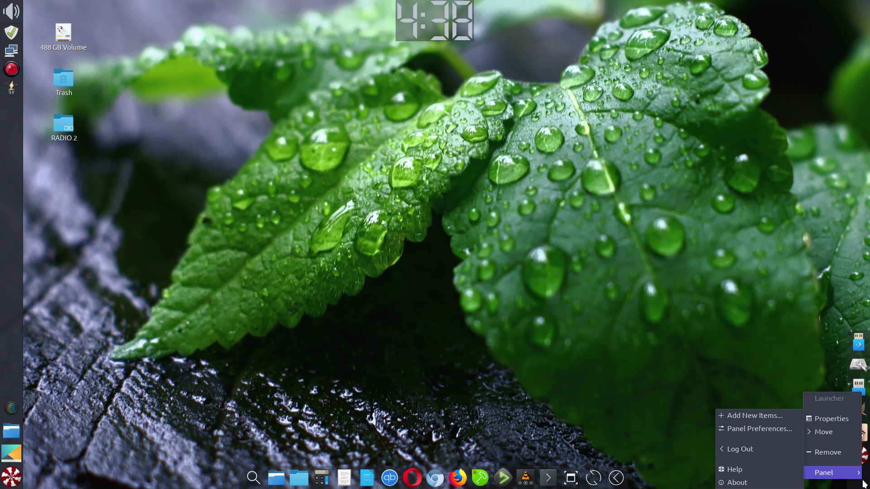
pyautogui.click(836, 454)
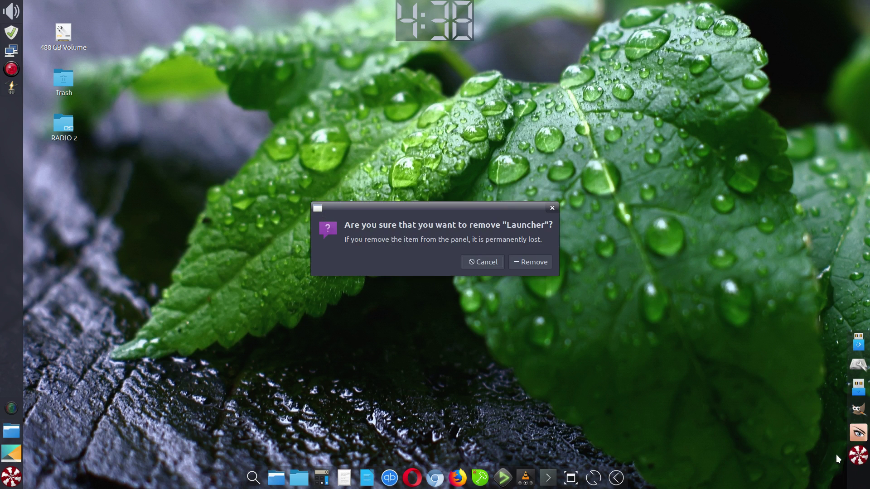
pyautogui.click(540, 261)
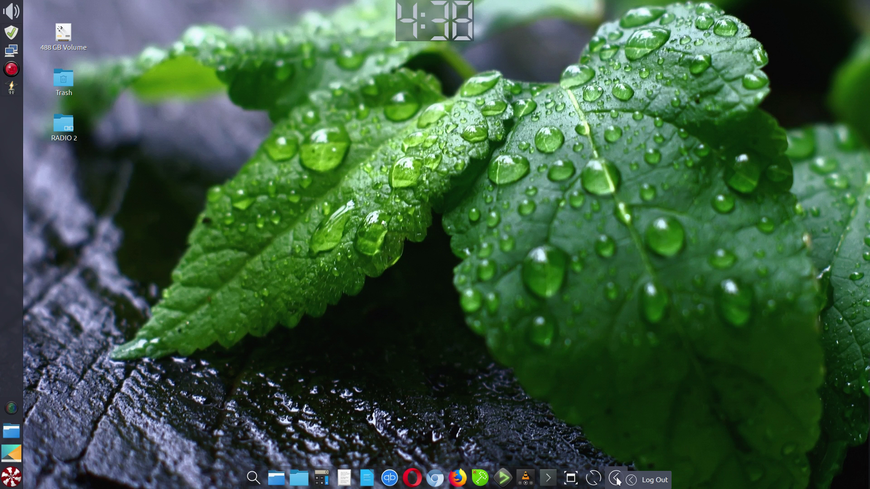
# Verify the Log Out launcher runs peppermint-logout, then test it and cancel the logout prompt
pyautogui.rightClick(619, 482)
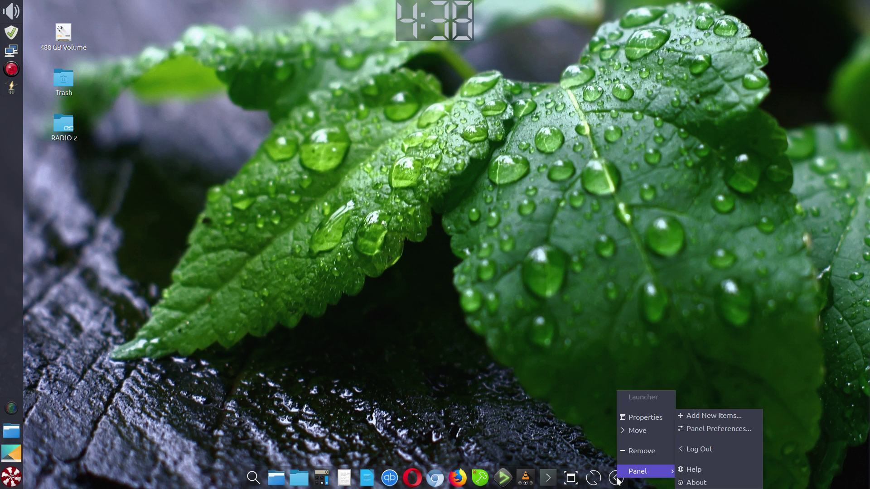
pyautogui.click(643, 420)
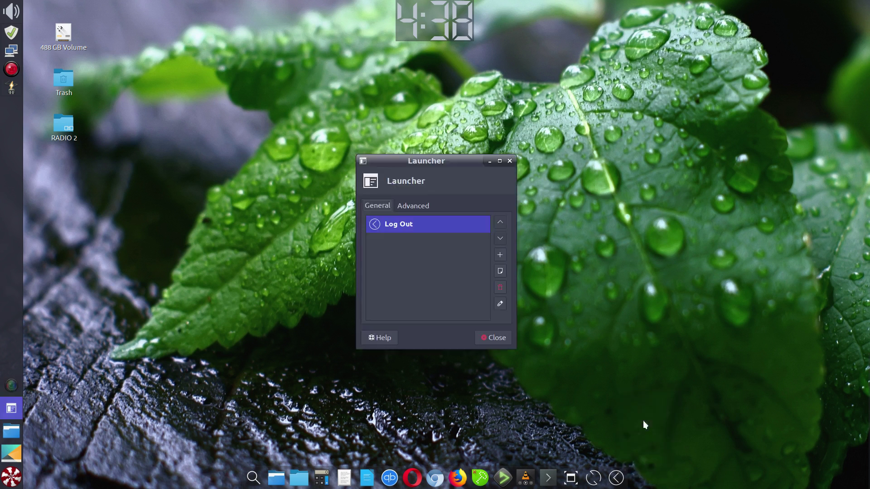
pyautogui.click(499, 302)
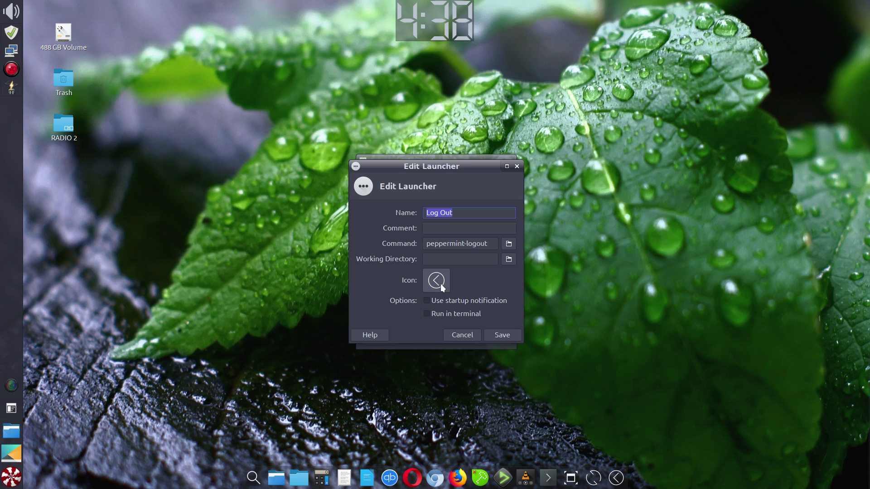
pyautogui.click(517, 166)
pyautogui.click(502, 332)
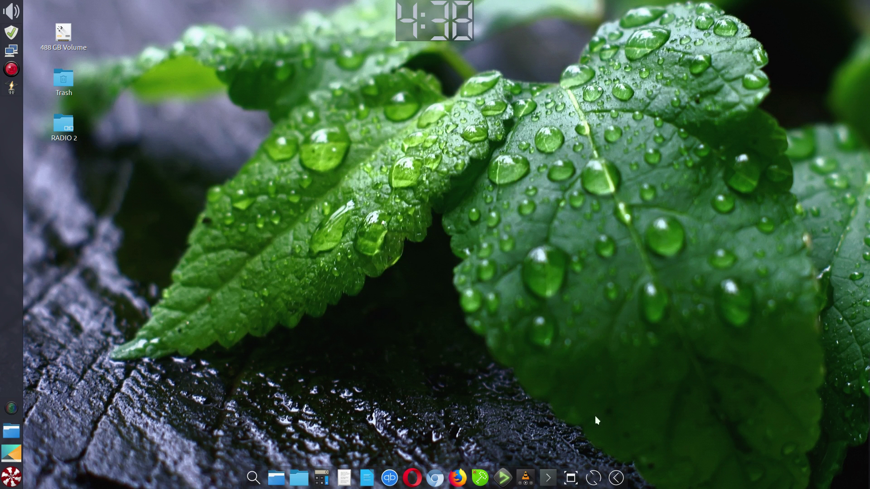
pyautogui.click(617, 478)
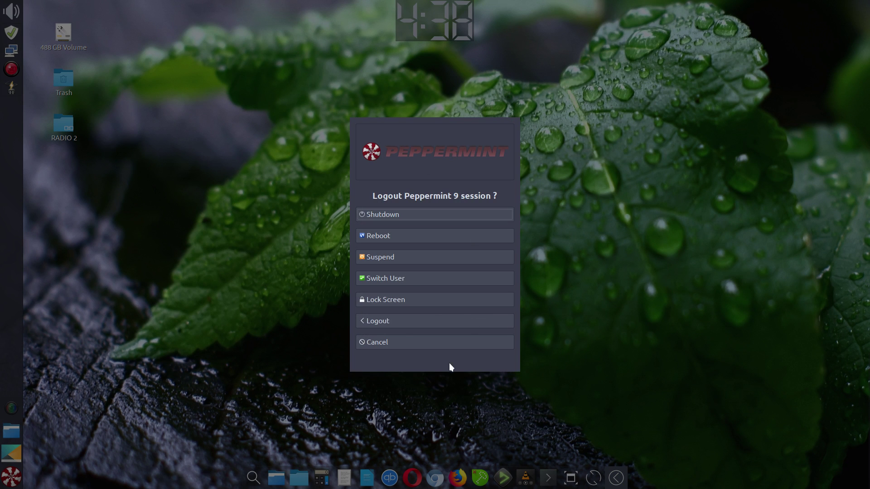
pyautogui.click(458, 343)
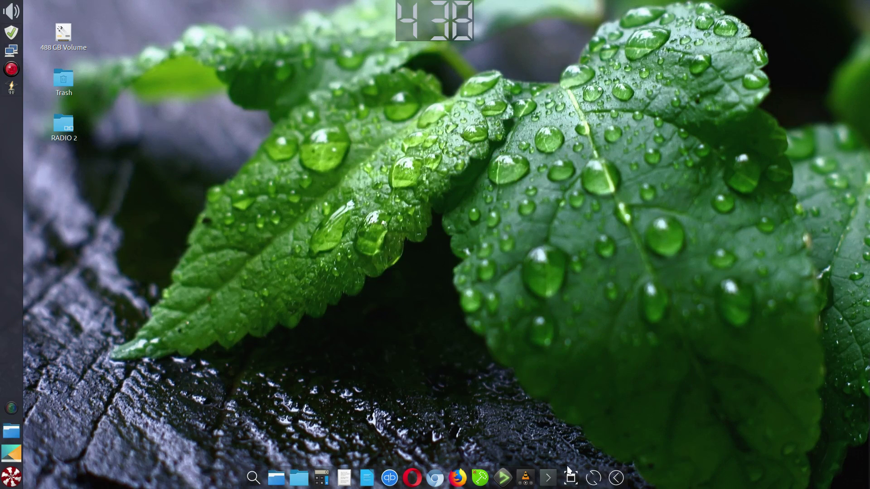
pyautogui.rightClick(592, 476)
pyautogui.moveTo(591, 476)
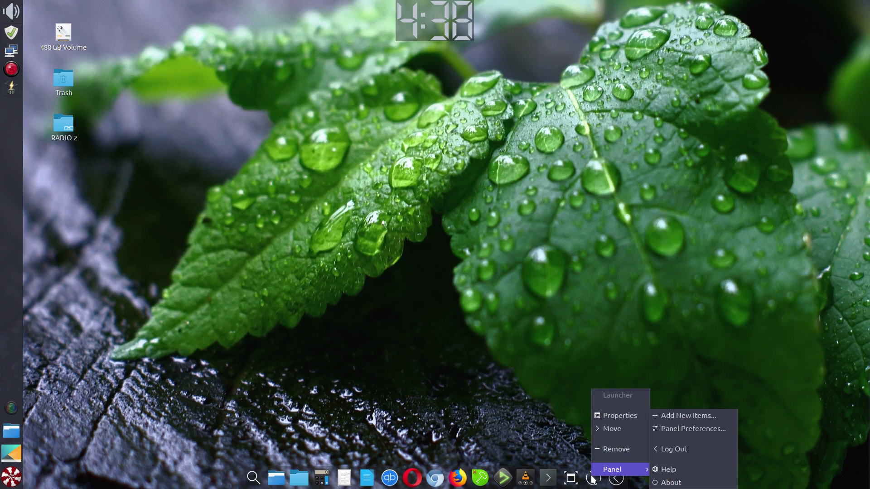
pyautogui.click(611, 414)
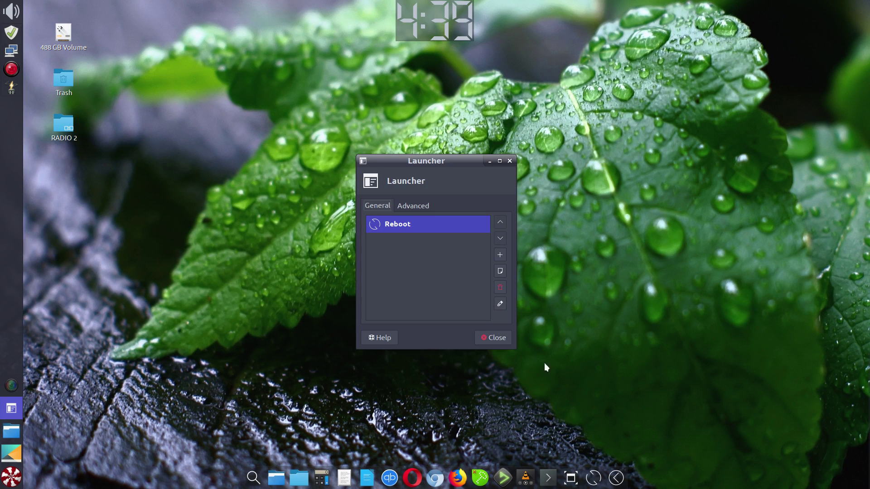
pyautogui.click(500, 302)
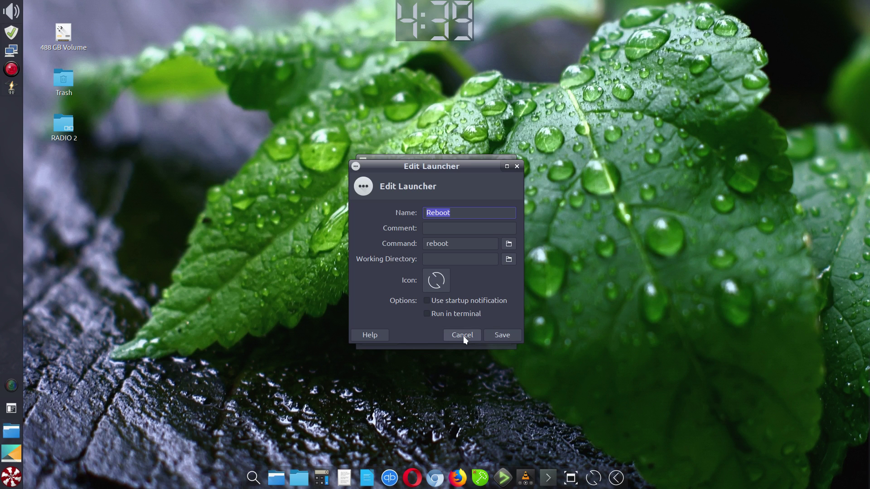
pyautogui.click(463, 336)
pyautogui.click(502, 338)
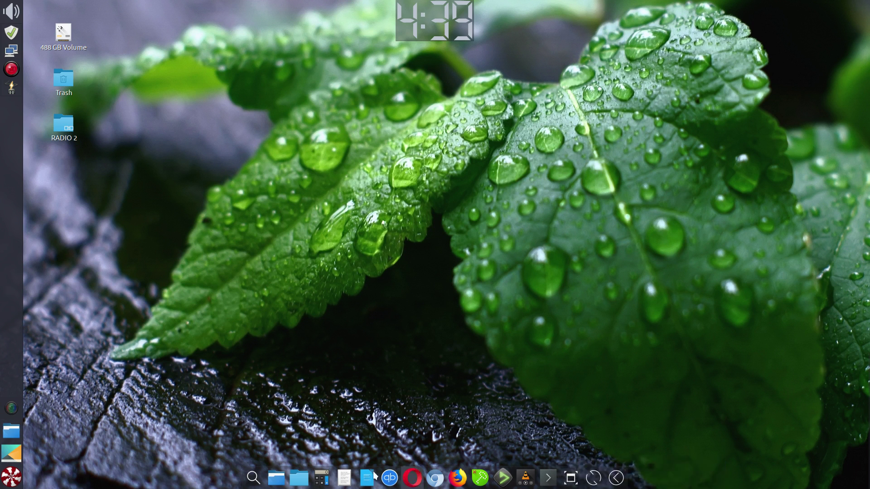
# Toggle the Peppermint menu, launch Screenshot from the dock, and reveal the auto-hidden bottom-right panel
pyautogui.click(10, 480)
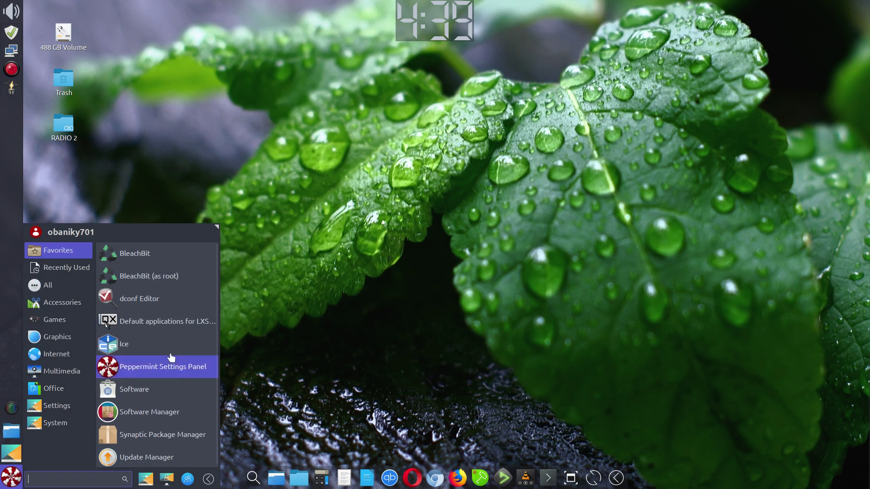
pyautogui.click(553, 426)
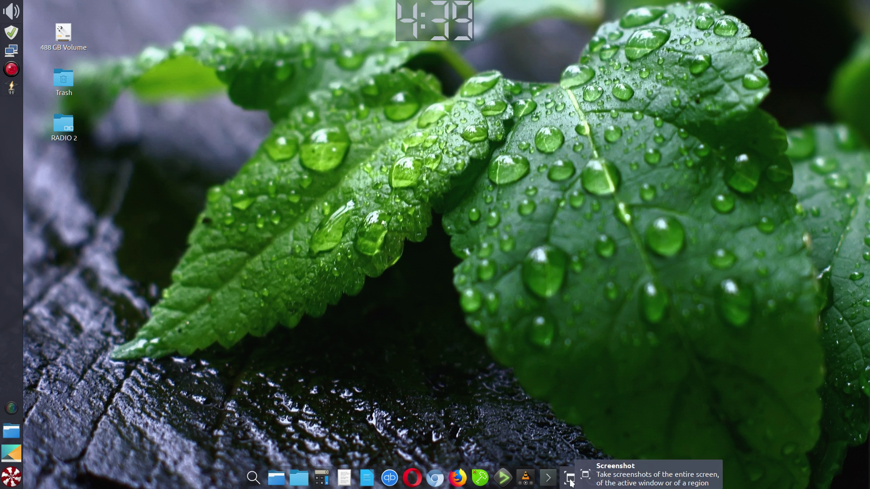
pyautogui.click(570, 479)
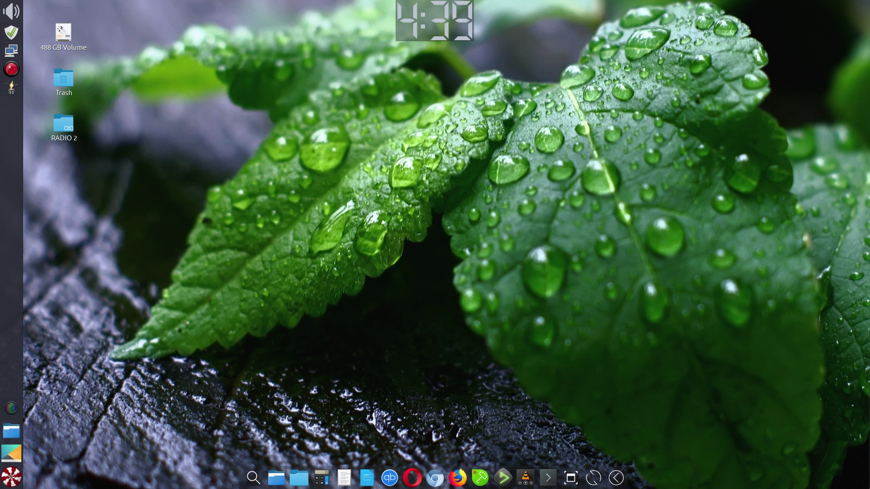
pyautogui.moveTo(863, 482)
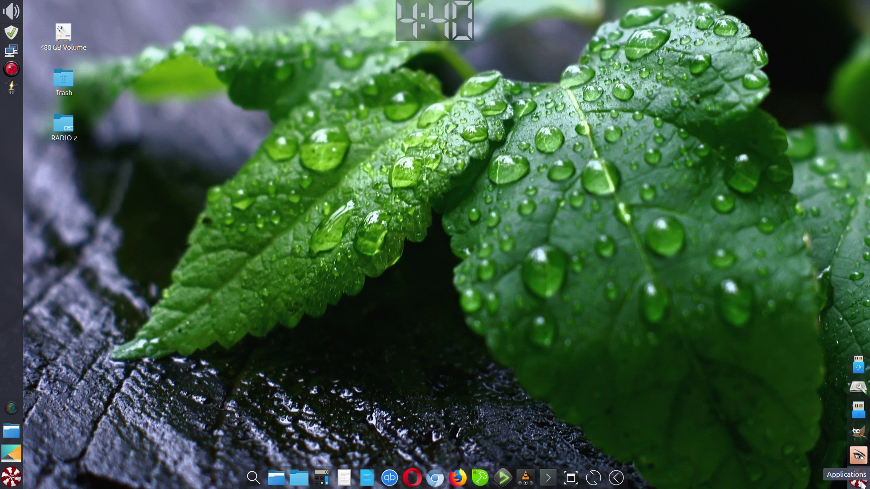
pyautogui.rightClick(862, 483)
pyautogui.click(814, 422)
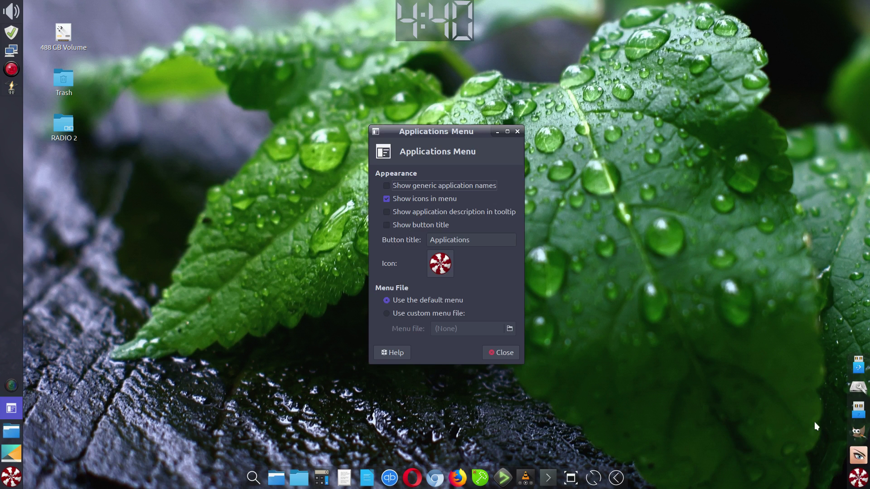
pyautogui.click(440, 263)
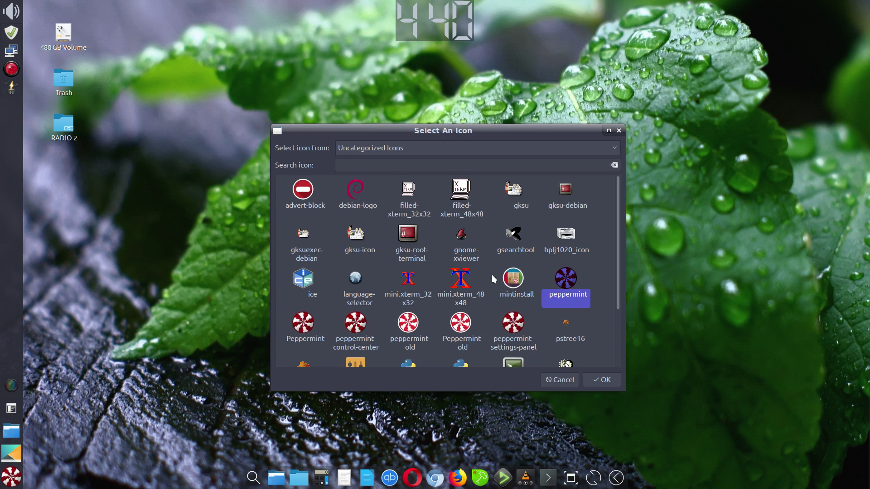
pyautogui.click(601, 273)
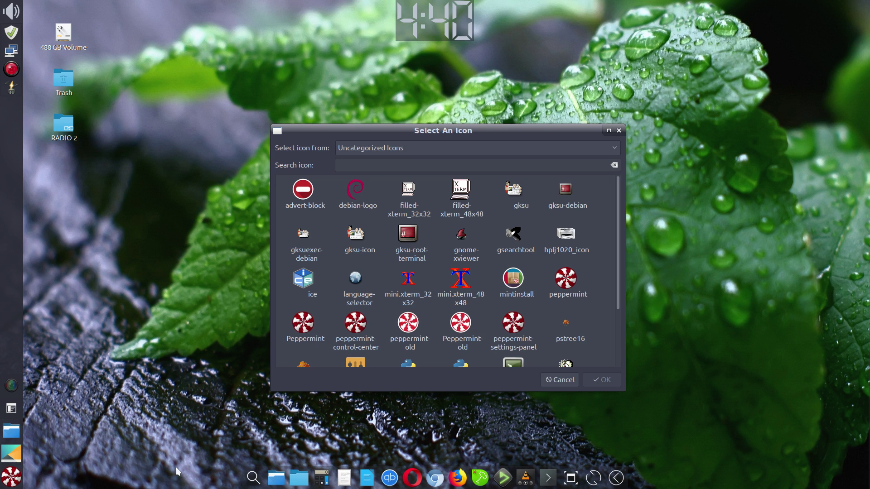
pyautogui.click(569, 380)
pyautogui.click(515, 356)
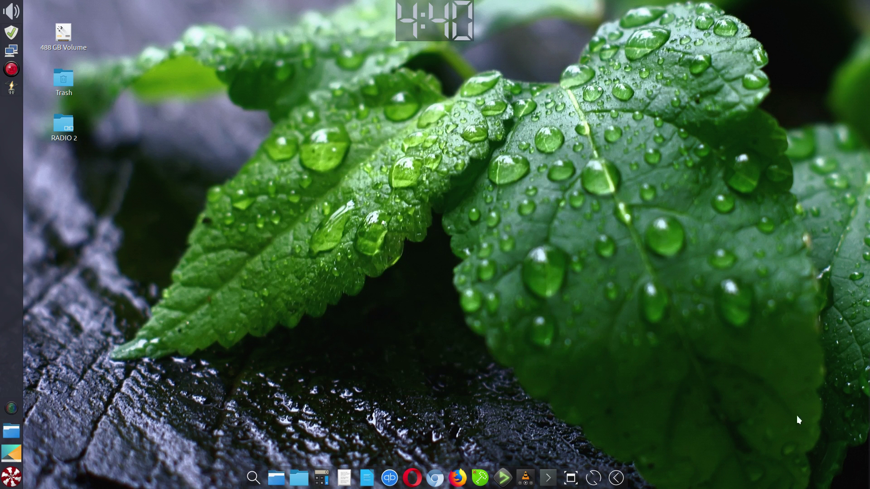
pyautogui.moveTo(866, 449)
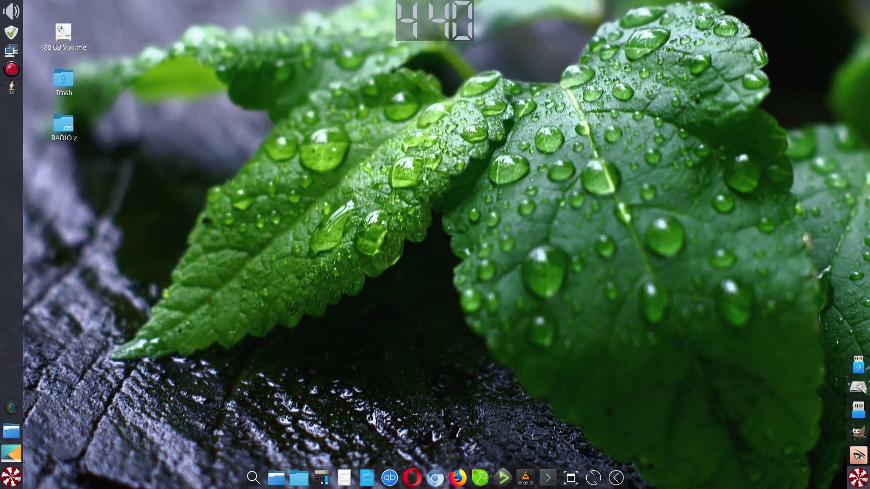
pyautogui.rightClick(858, 484)
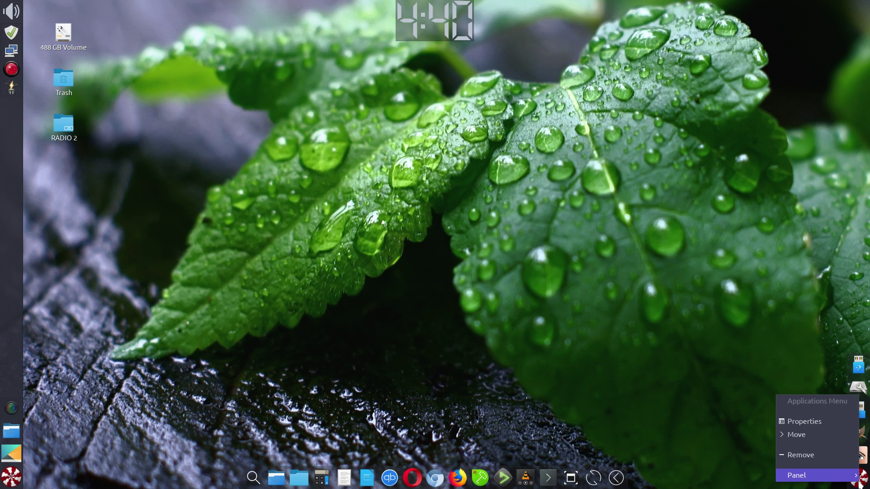
pyautogui.moveTo(856, 480)
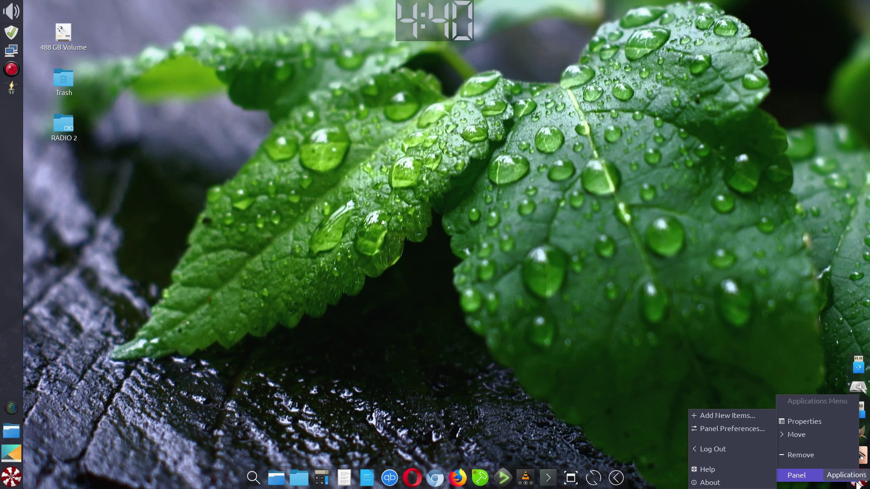
pyautogui.click(739, 421)
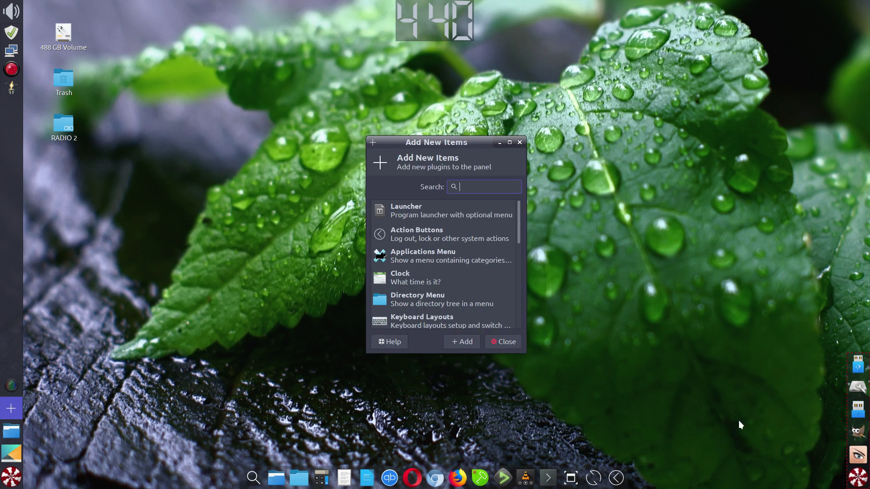
pyautogui.click(507, 344)
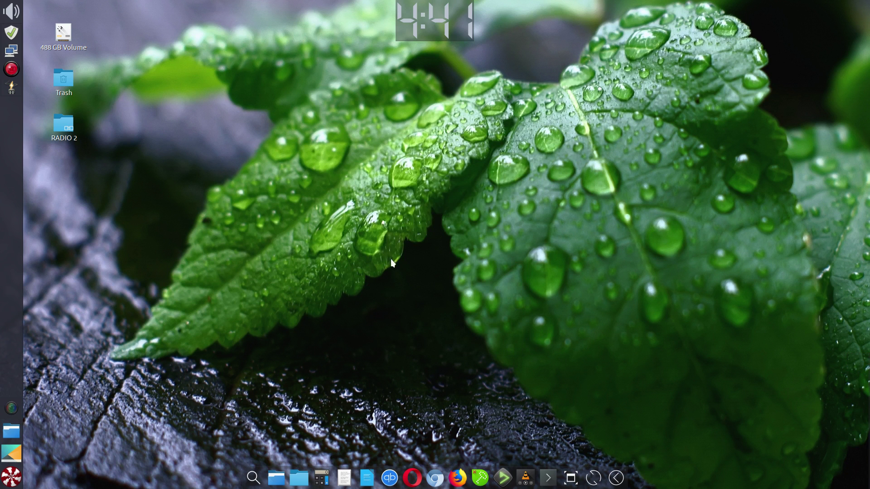